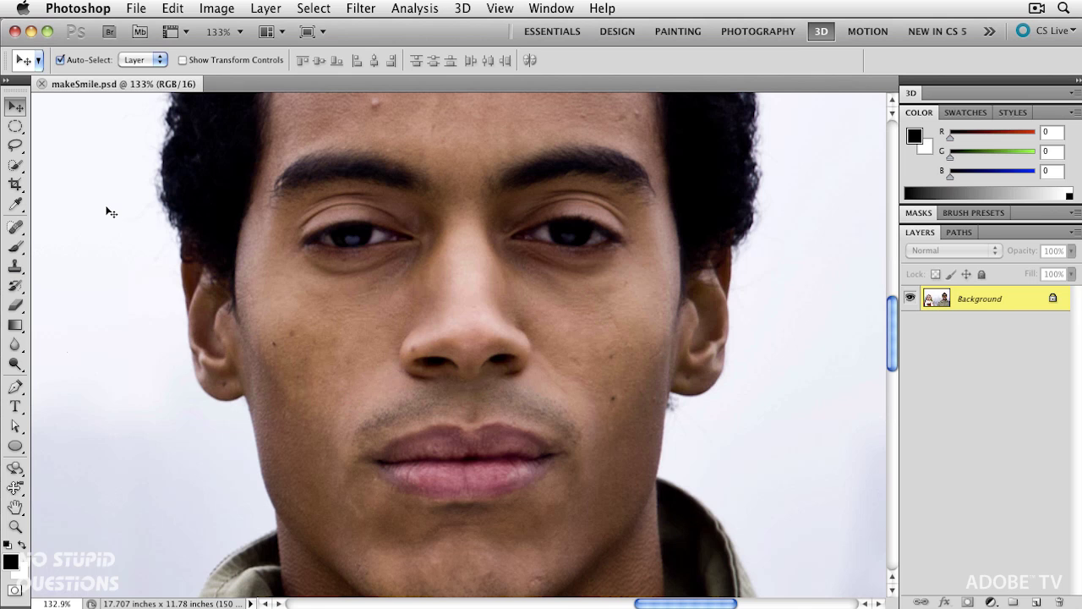
- Draw an 11 px feathered Lasso selection loosely around the mouth and chin
click(17, 149)
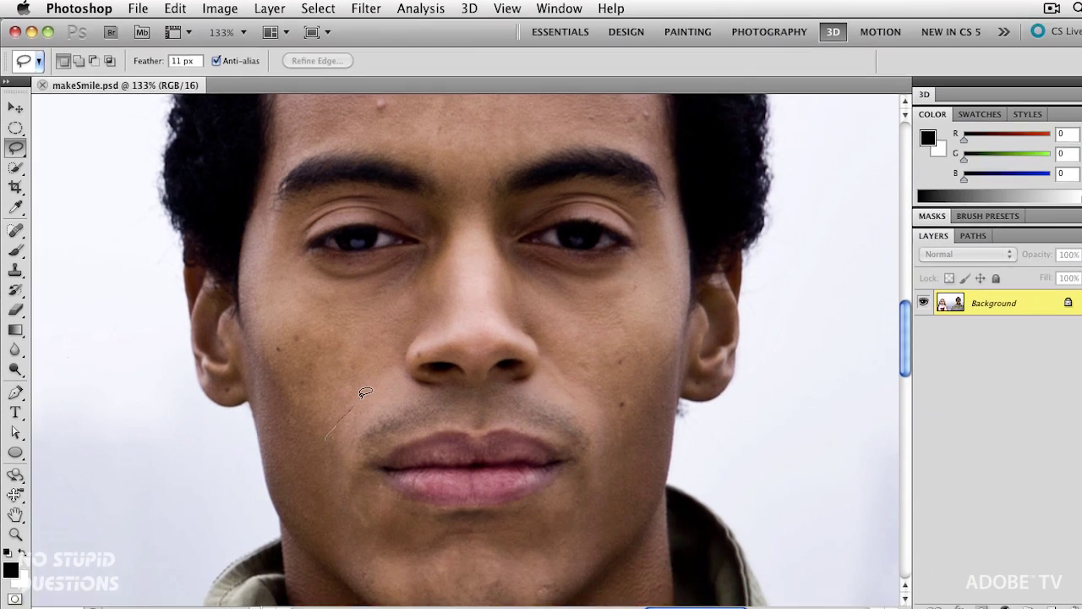
mouse_move(322, 433)
mouse_down()
mouse_move(410, 372)
mouse_move(525, 383)
mouse_move(598, 360)
mouse_move(631, 479)
mouse_move(542, 543)
mouse_move(327, 523)
mouse_move(306, 448)
mouse_move(320, 407)
mouse_up()
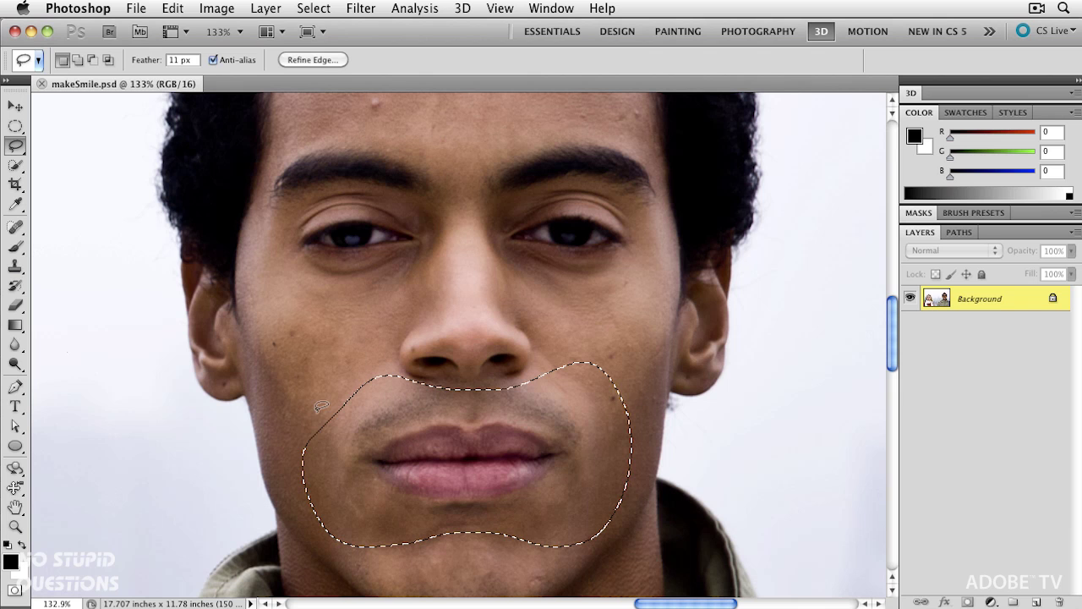
- Copy the mouth selection onto Layer 1, toggling the Background off and on to check it
click(269, 9)
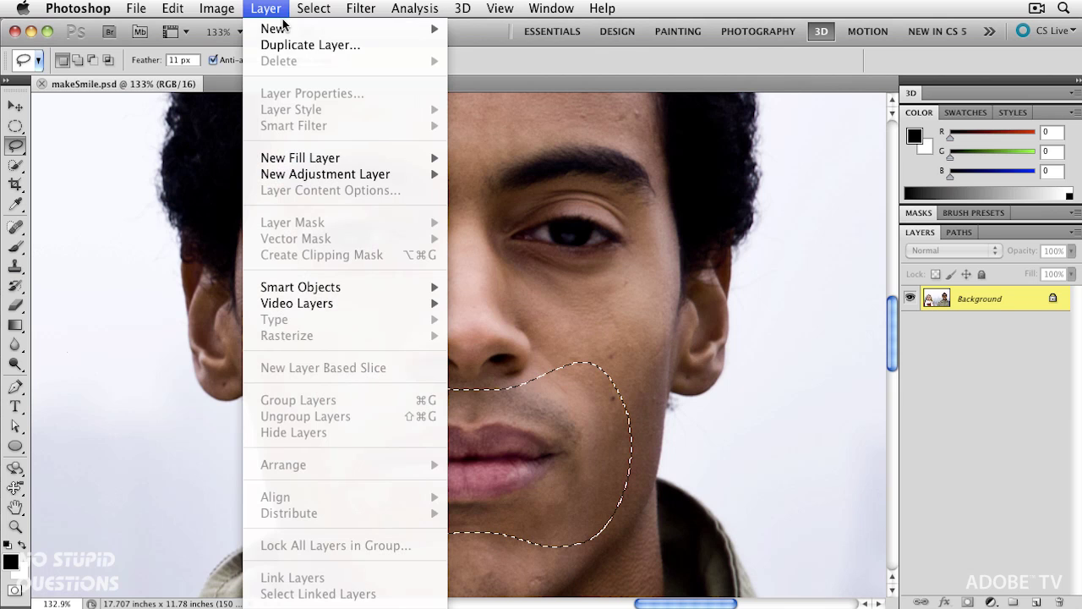
mouse_move(283, 28)
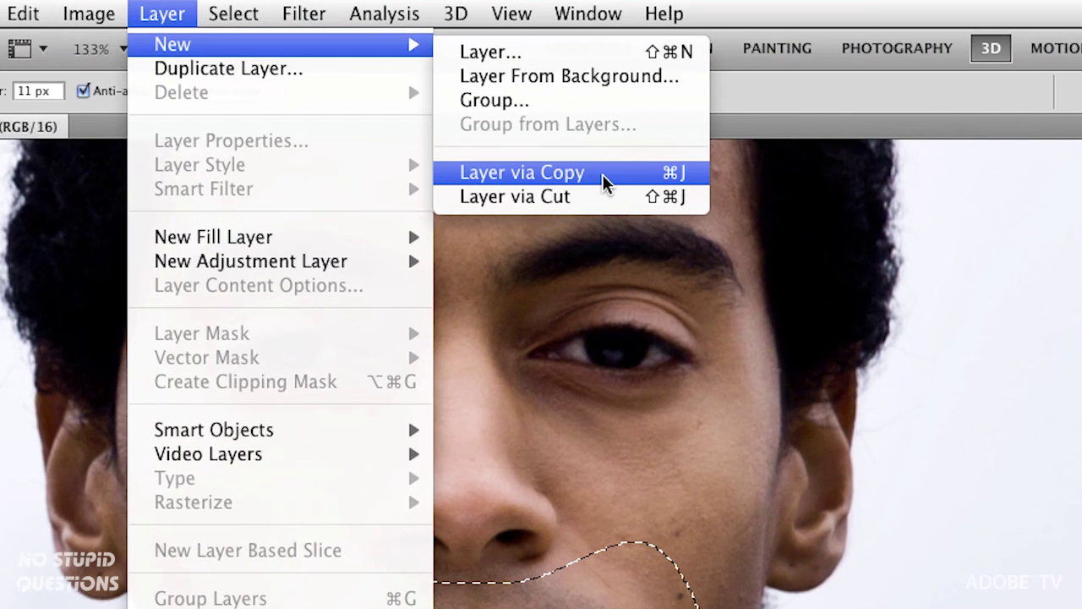
click(604, 181)
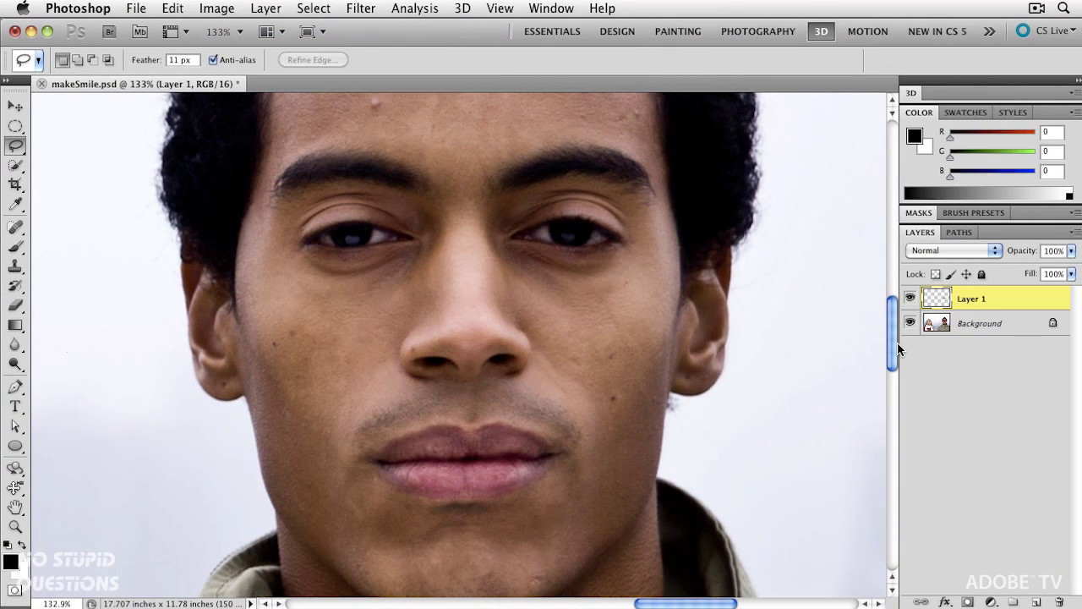
click(910, 324)
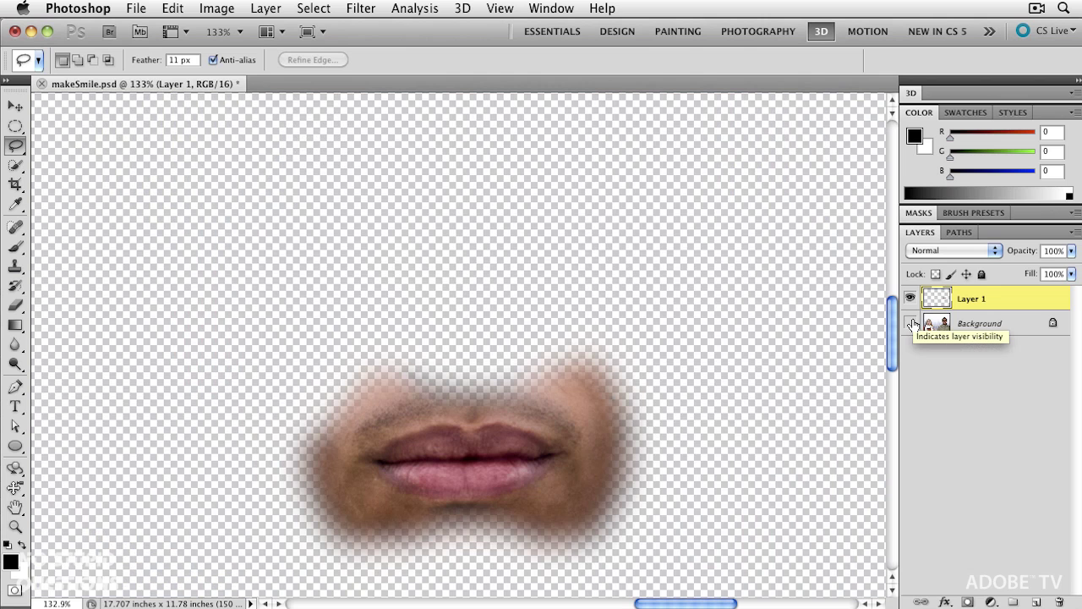
click(911, 324)
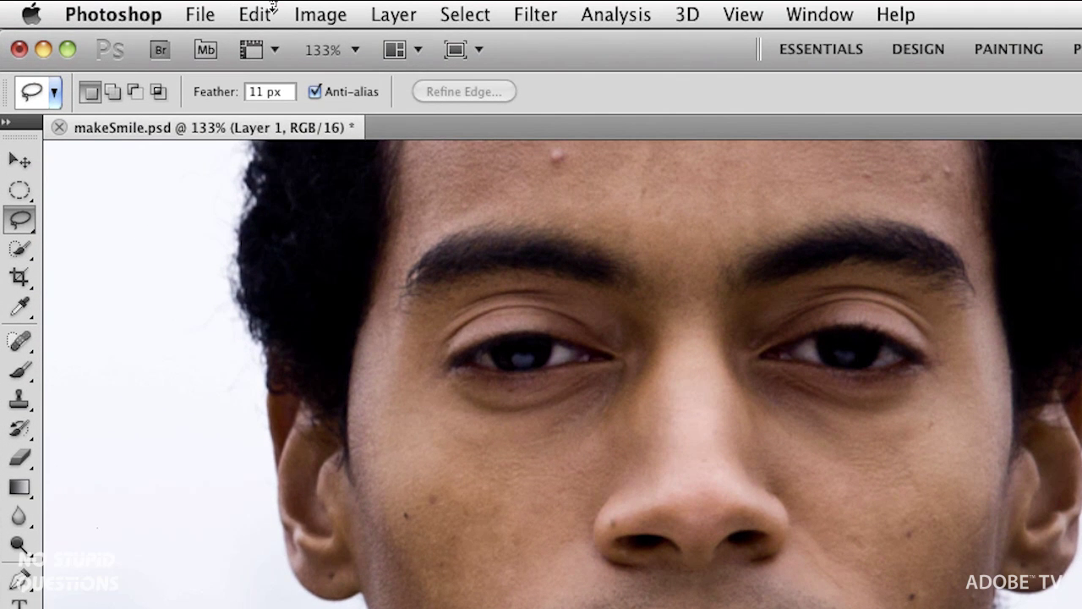
- Start Puppet Warp on Layer 1, set Density to More Points, and turn Show Mesh off
click(171, 9)
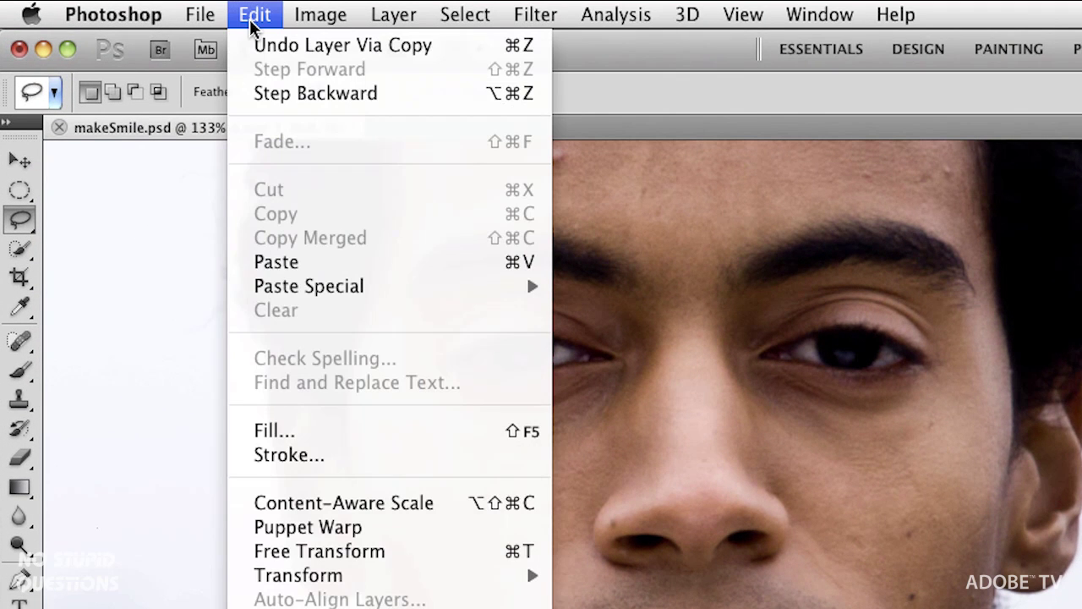
click(327, 525)
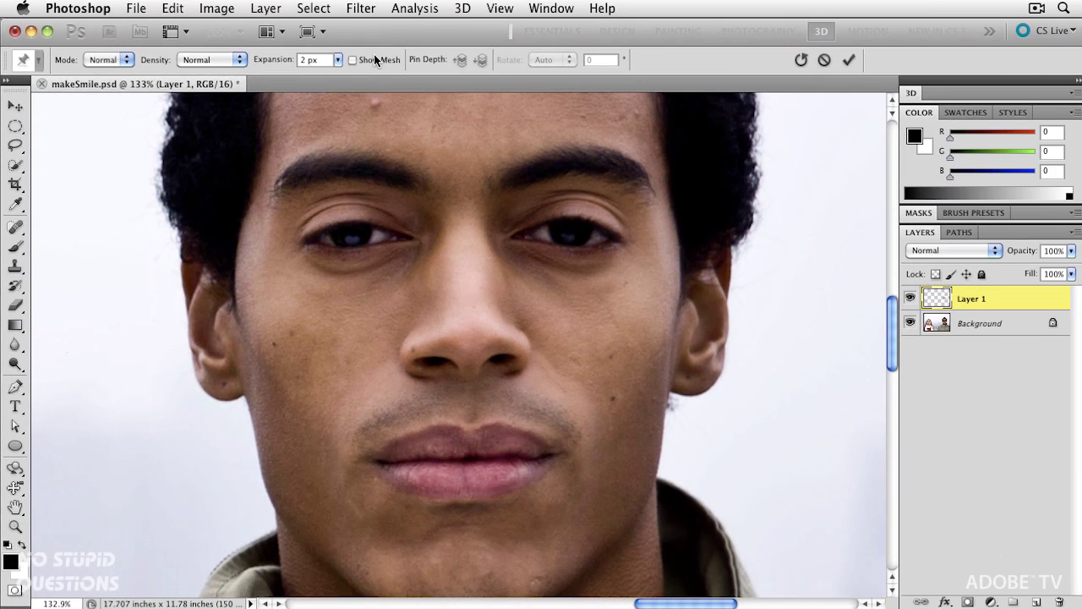
click(506, 89)
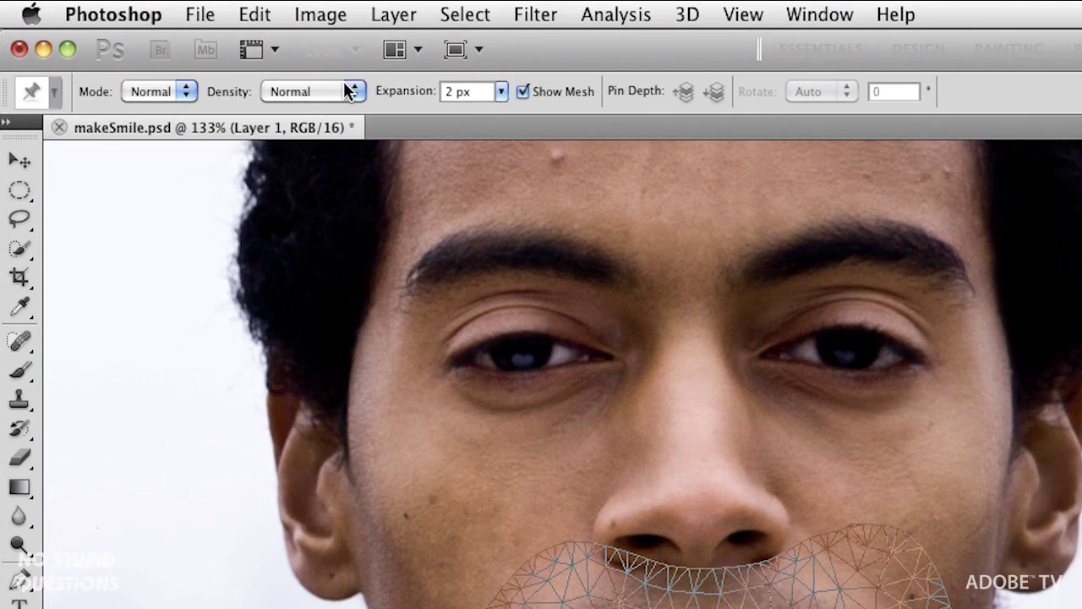
click(229, 59)
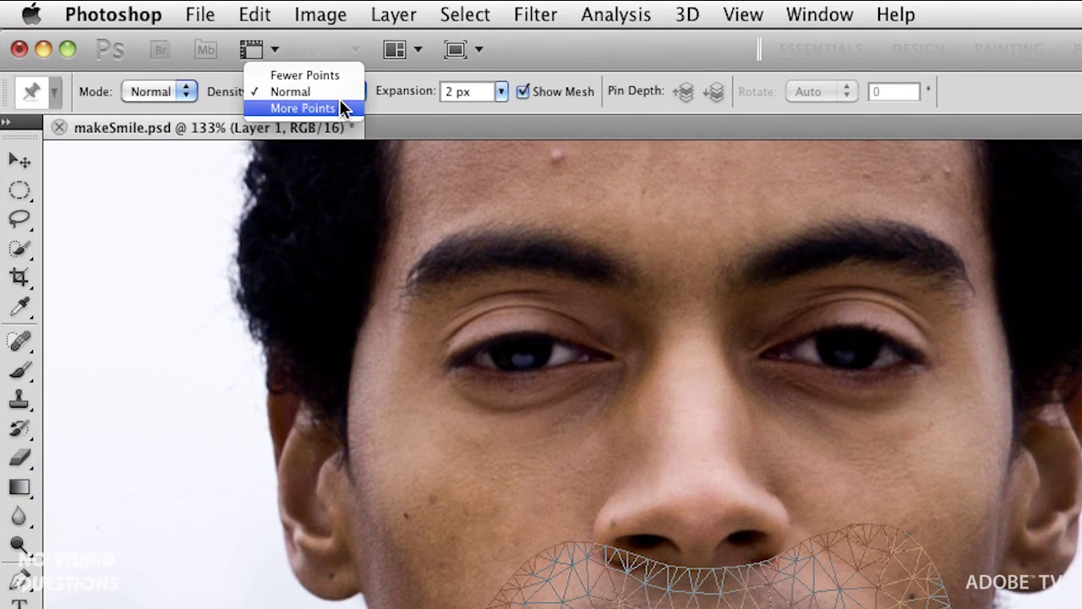
click(342, 109)
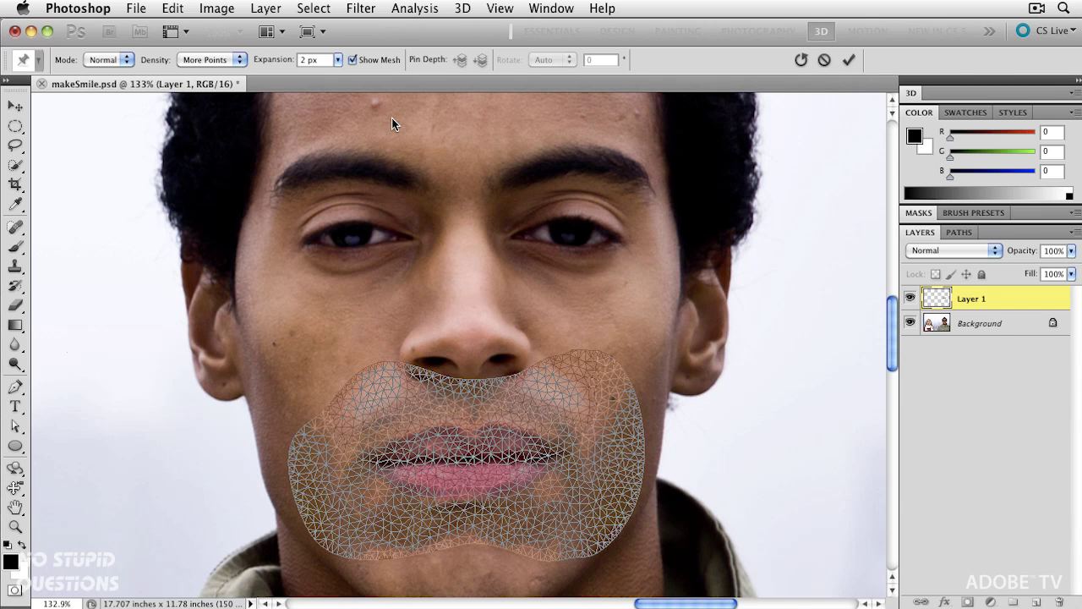
click(352, 60)
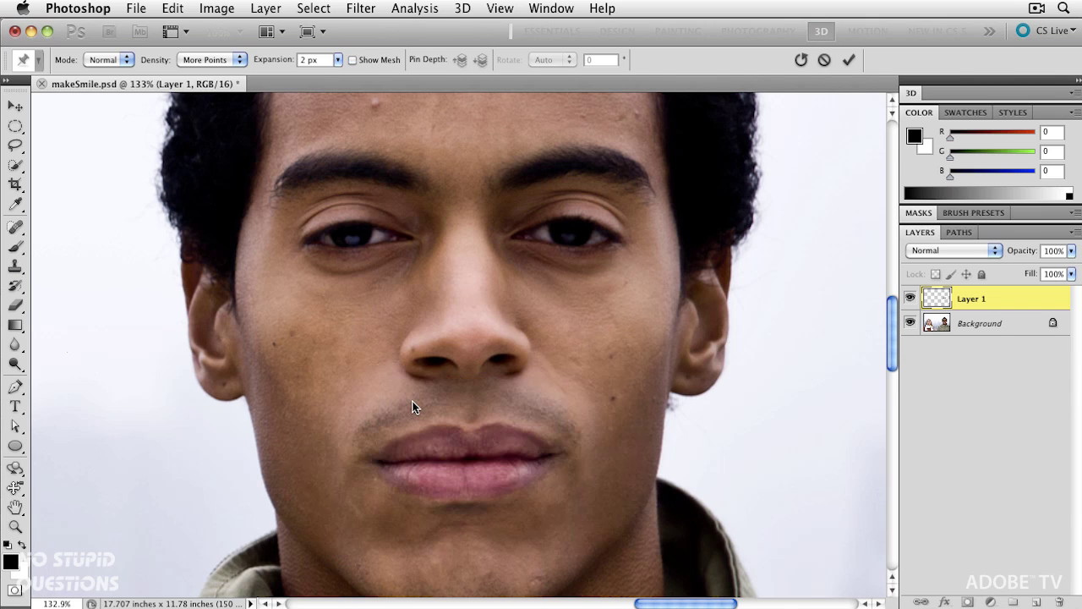
- Pin both lips and both mouth corners, then select the two corner pins together
click(438, 427)
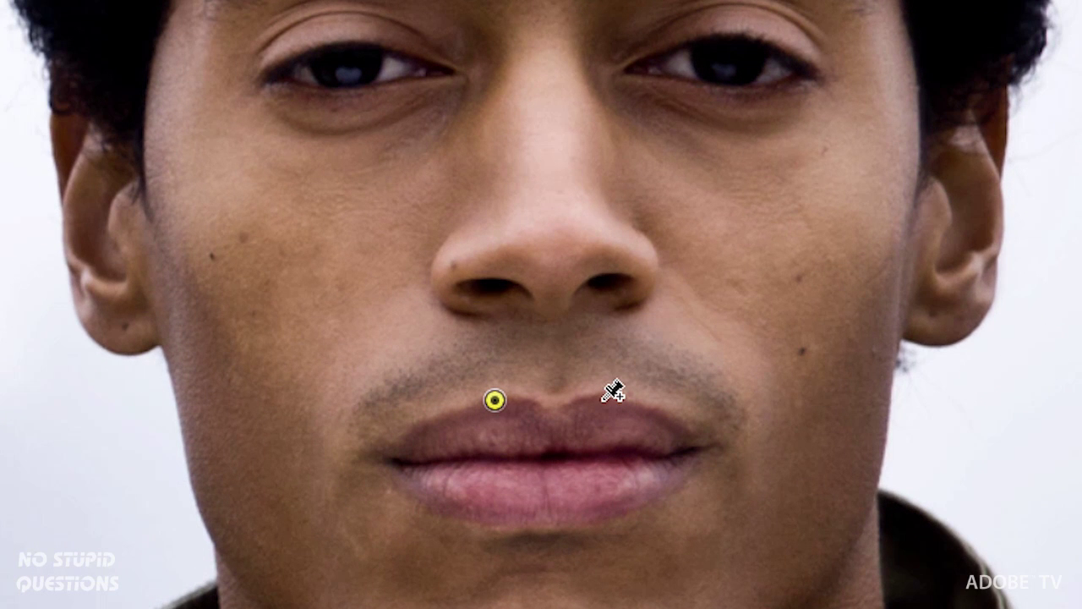
click(601, 394)
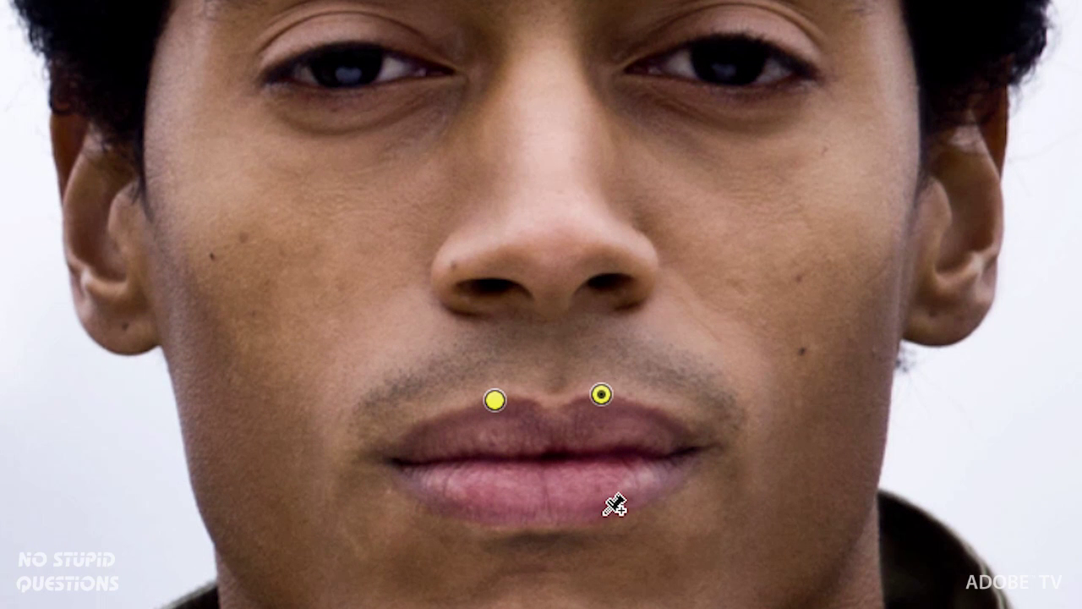
click(603, 510)
click(491, 522)
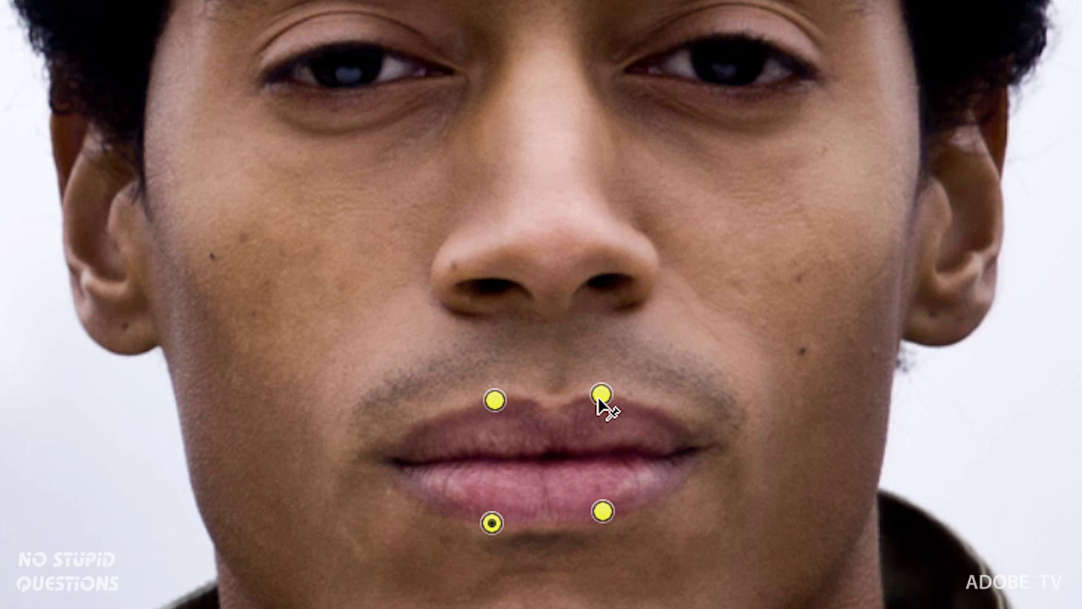
click(695, 445)
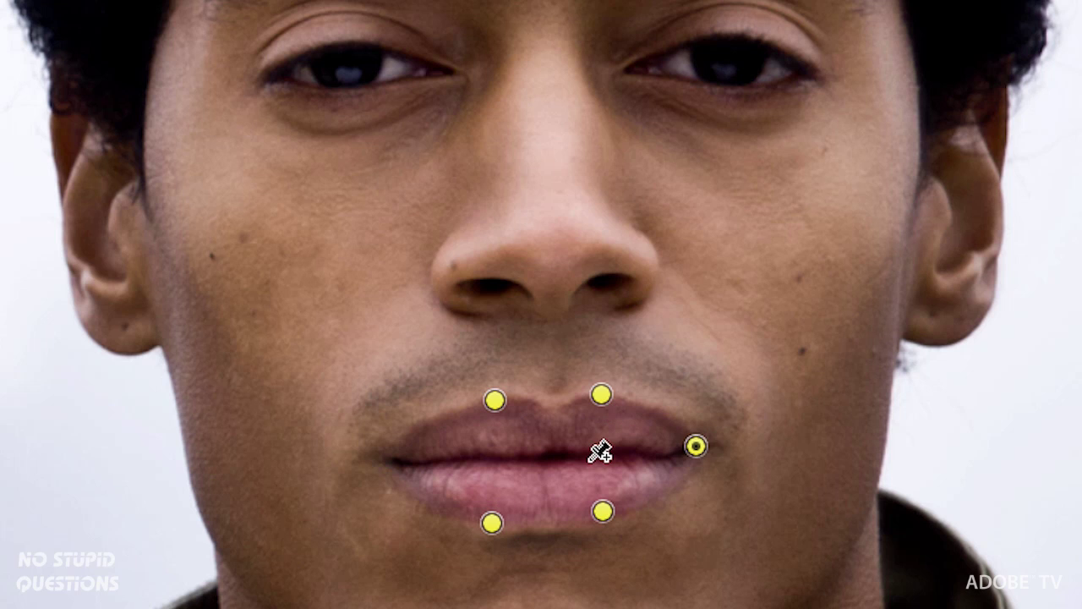
click(385, 457)
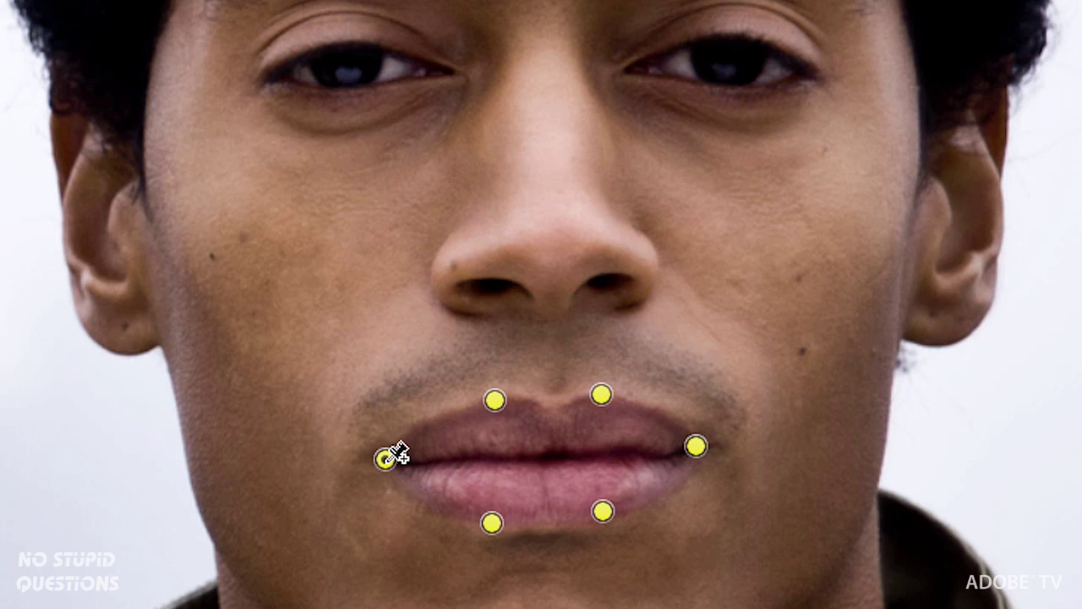
click(694, 447)
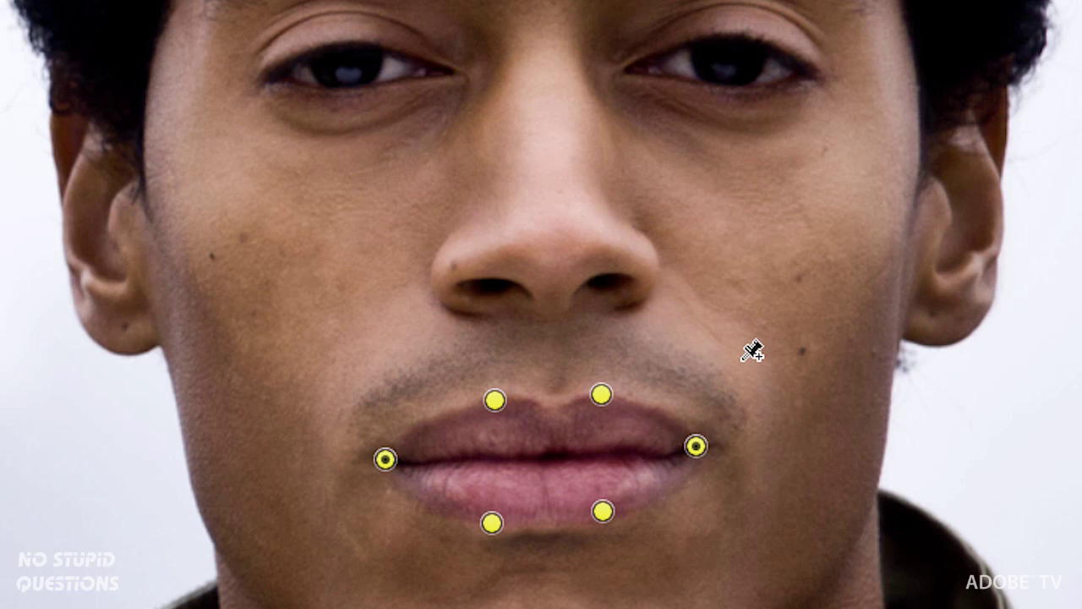
- Nudge both selected corner pins upward with the arrow keys, fine-tuning with Shift steps
key(Up)
key(Up)
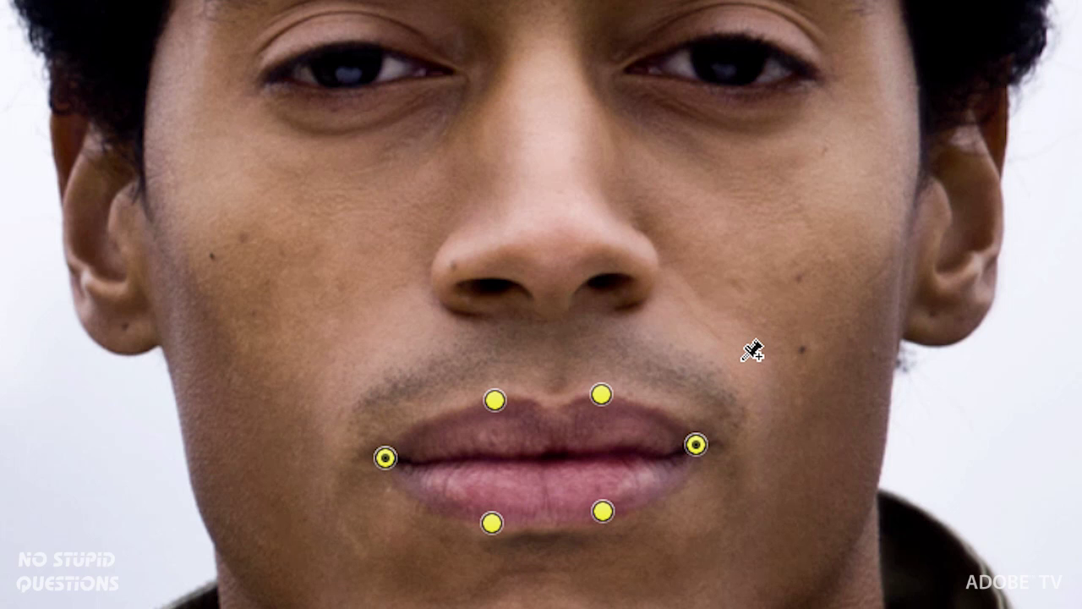
key(Up)
key(Up)
key(Up)
key(Up)
key(Up)
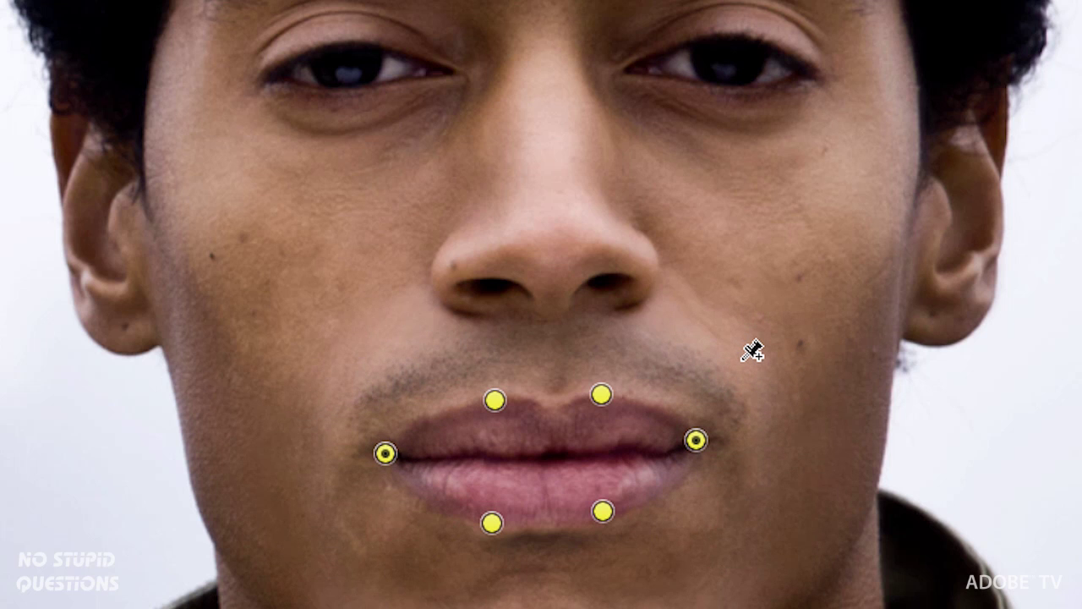
key(Up)
key(Up)
key(Up)
key(Up)
key(Up)
key(Up)
key(Up)
key(Up)
key(Up)
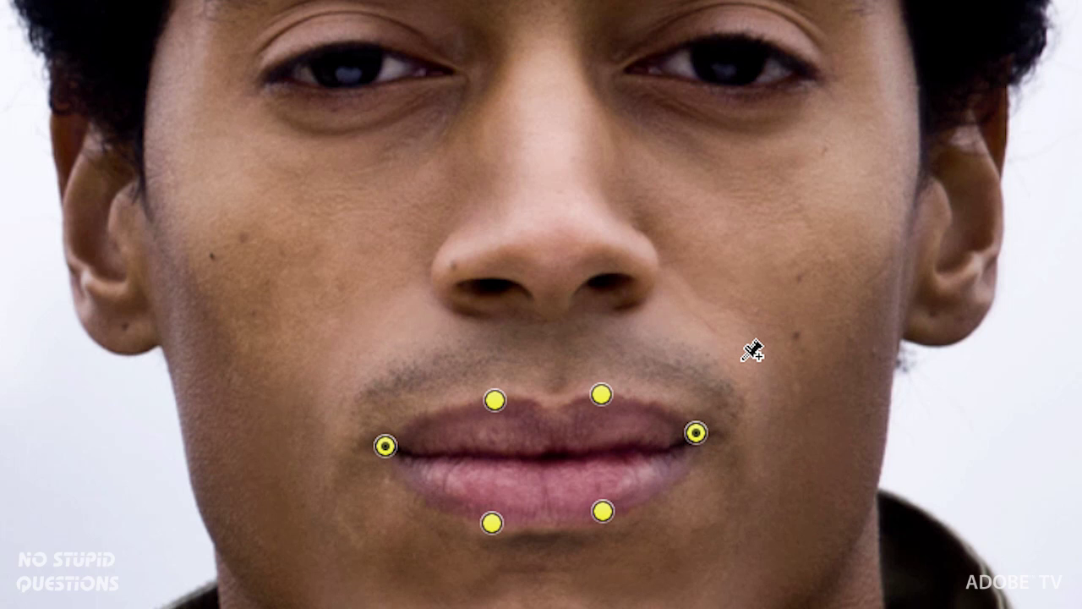
key(Up)
key(Up)
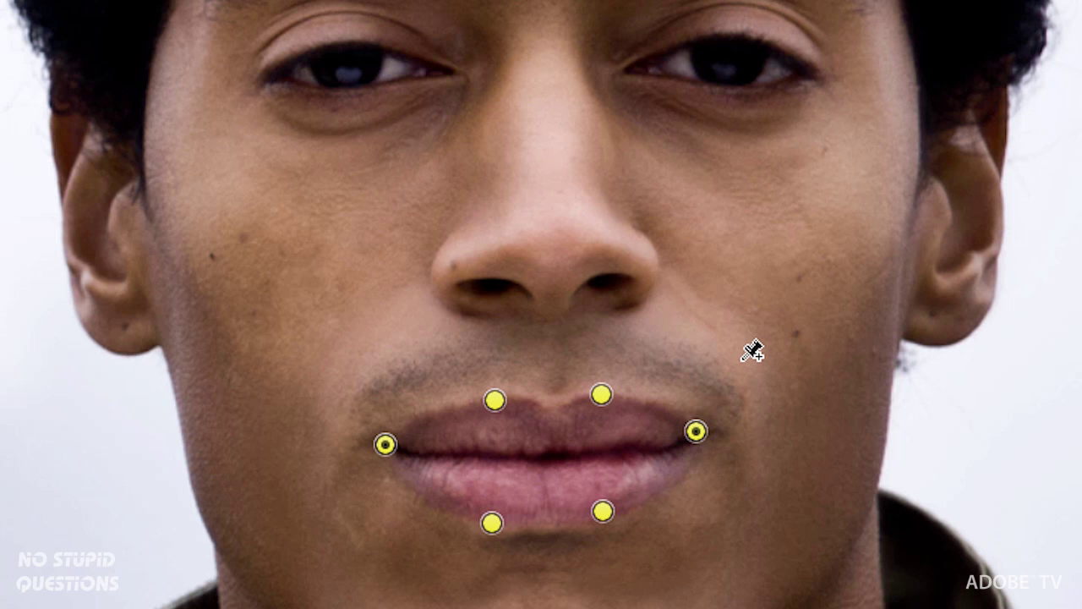
key(shift+Up)
key(shift+Up)
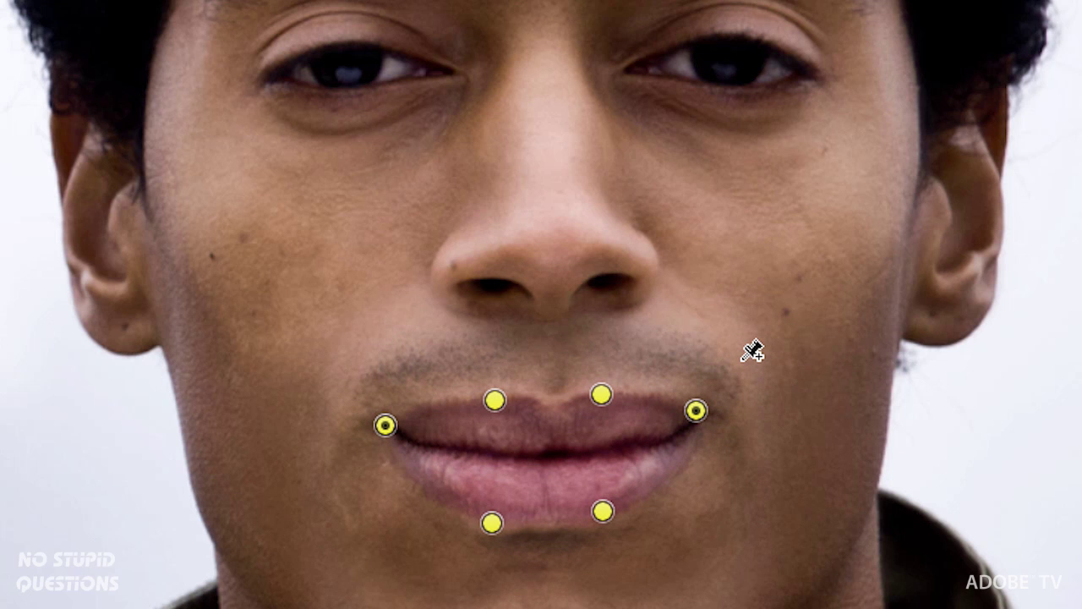
key(shift+Down)
key(shift+Down)
key(shift+Down)
key(shift+Down)
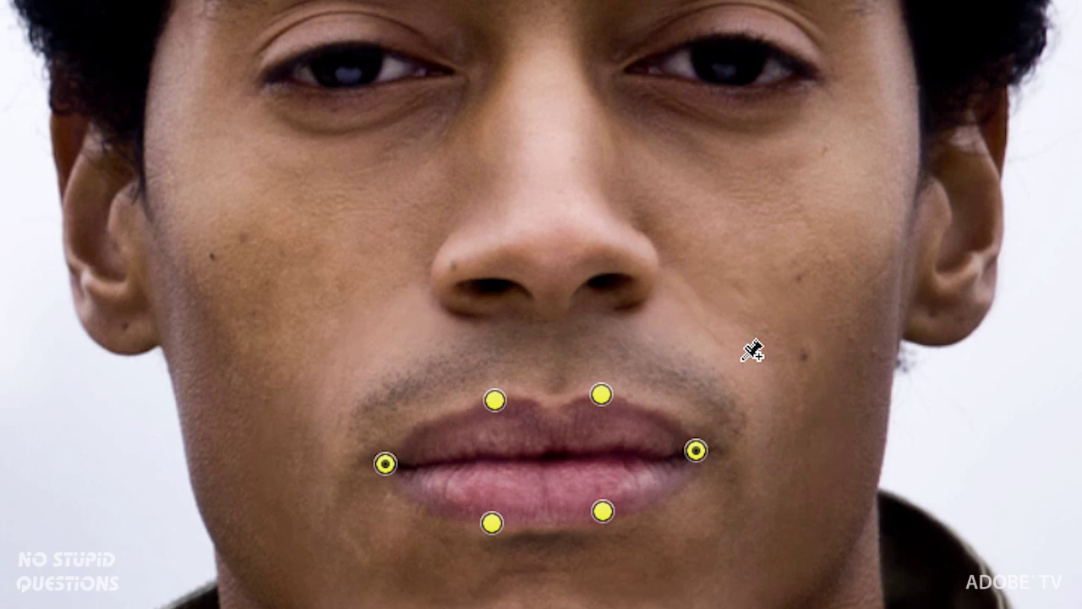
key(shift+Down)
key(shift+Down)
key(shift+Up)
key(shift+Up)
key(shift+Up)
key(shift+Up)
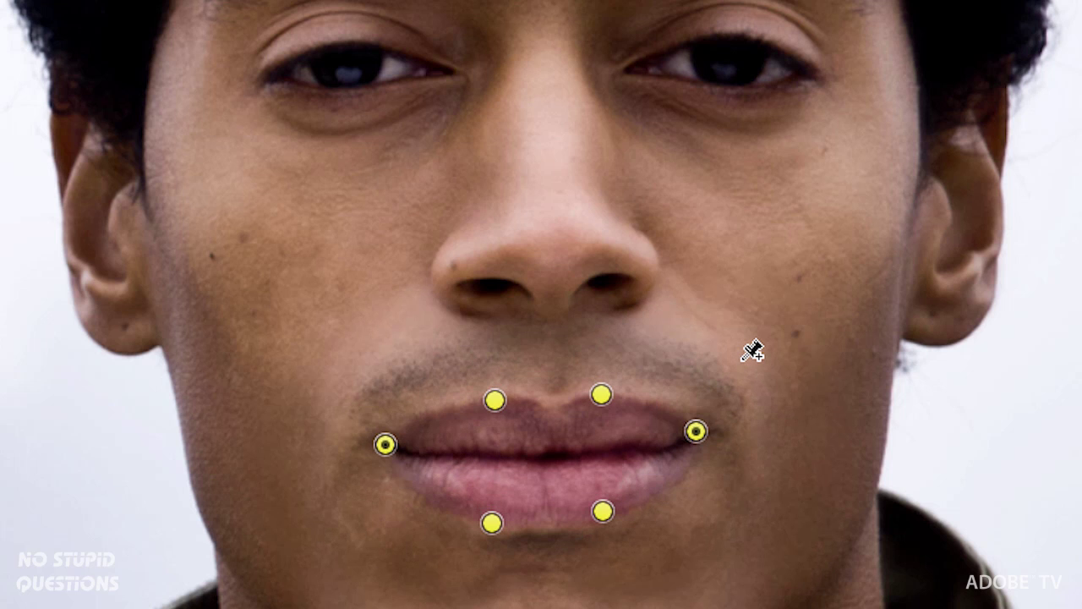
- Deselect the pins and drag the left and right mouth corners up and outward
click(495, 401)
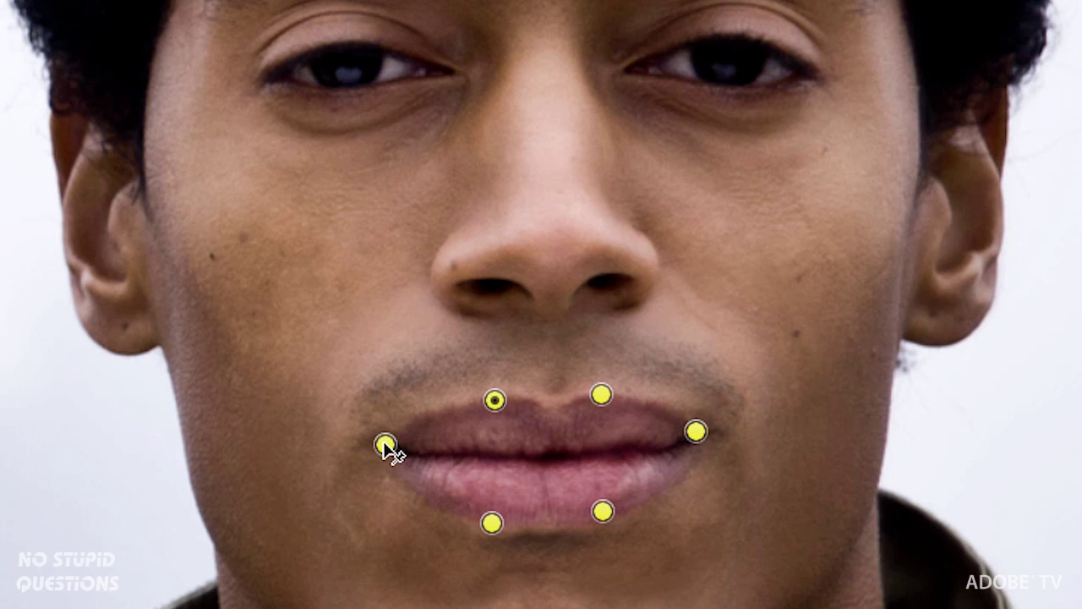
drag(387, 446, 367, 438)
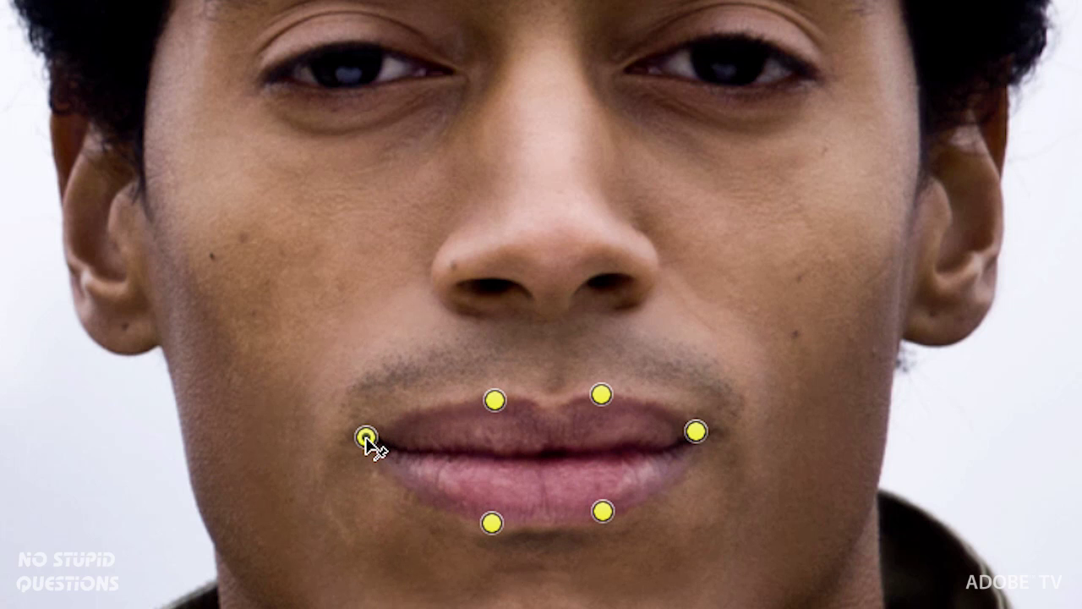
drag(695, 432, 707, 409)
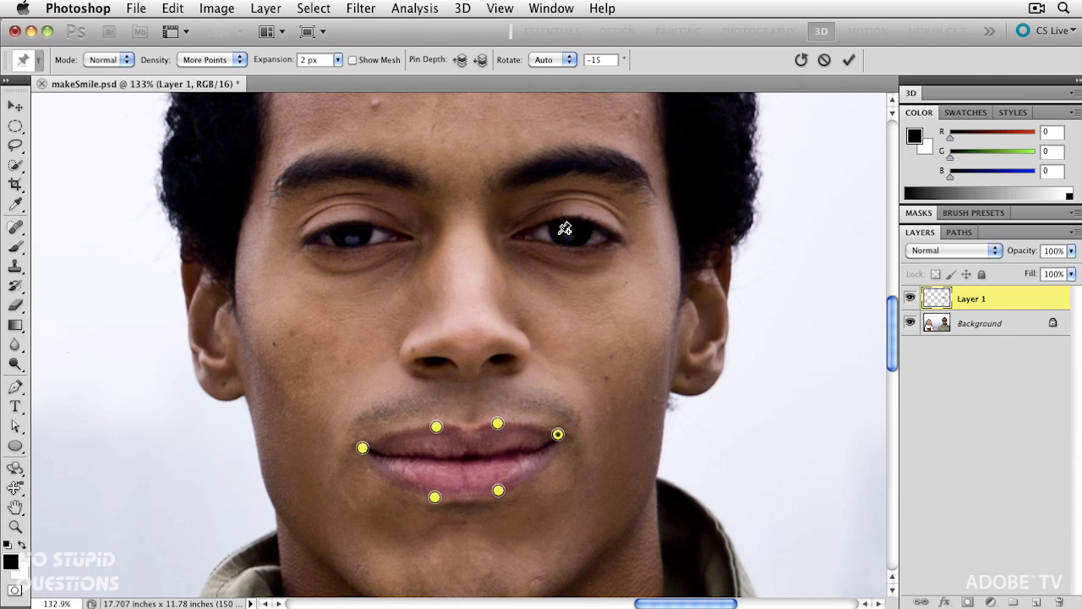
- Commit the warp, toggle Layer 1 off and on to compare, then select the Background layer
click(848, 60)
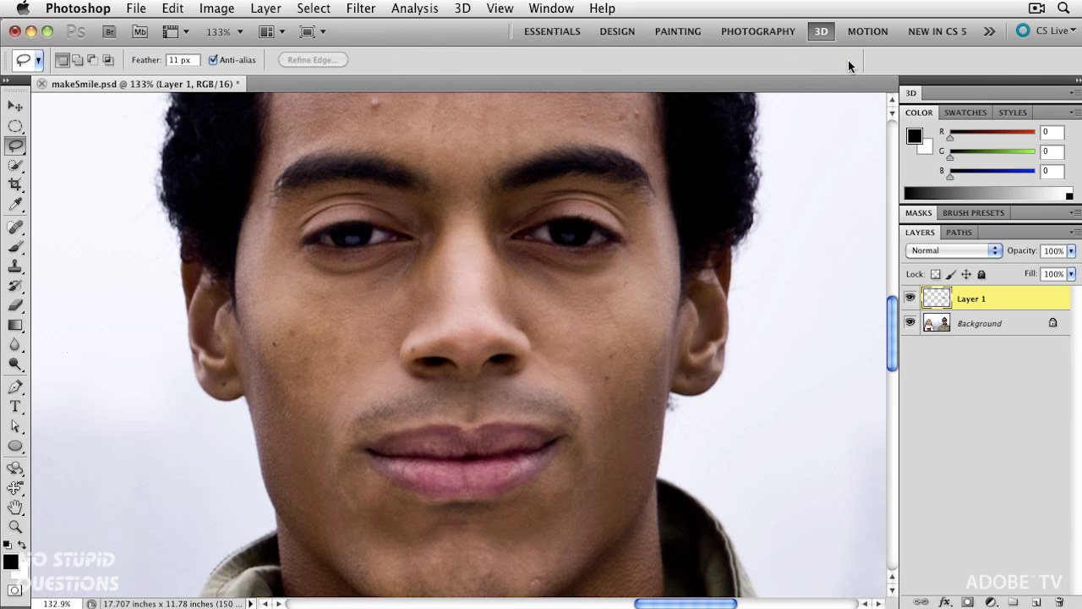
click(910, 299)
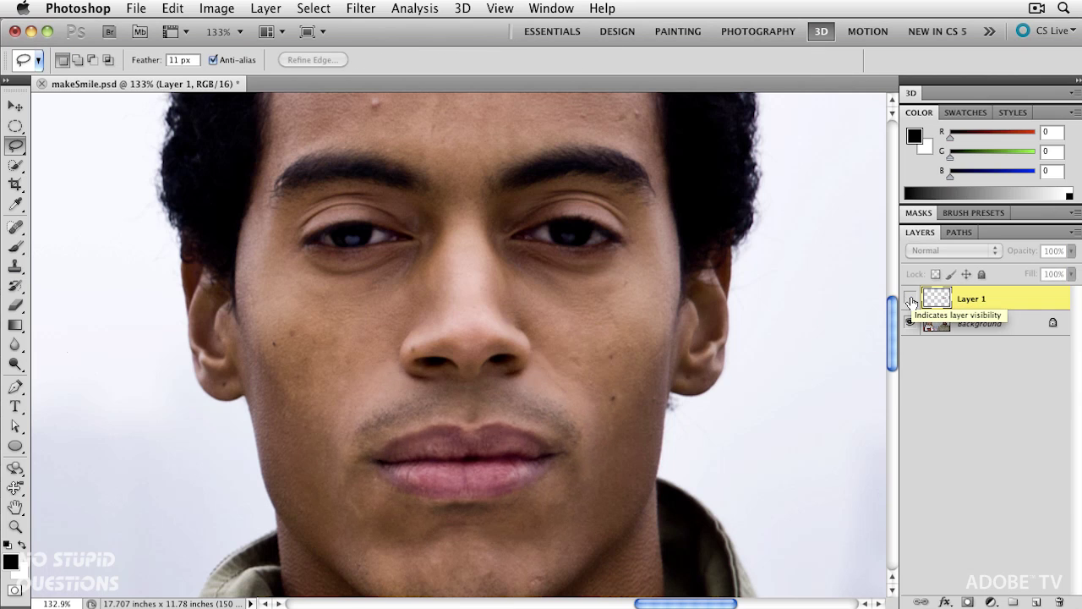
click(911, 299)
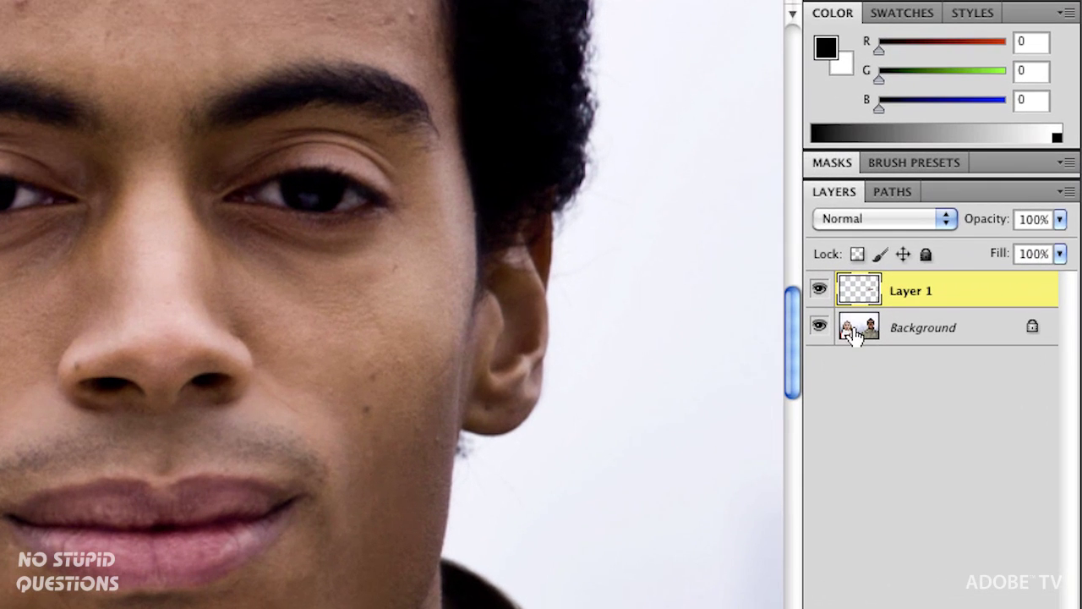
click(854, 332)
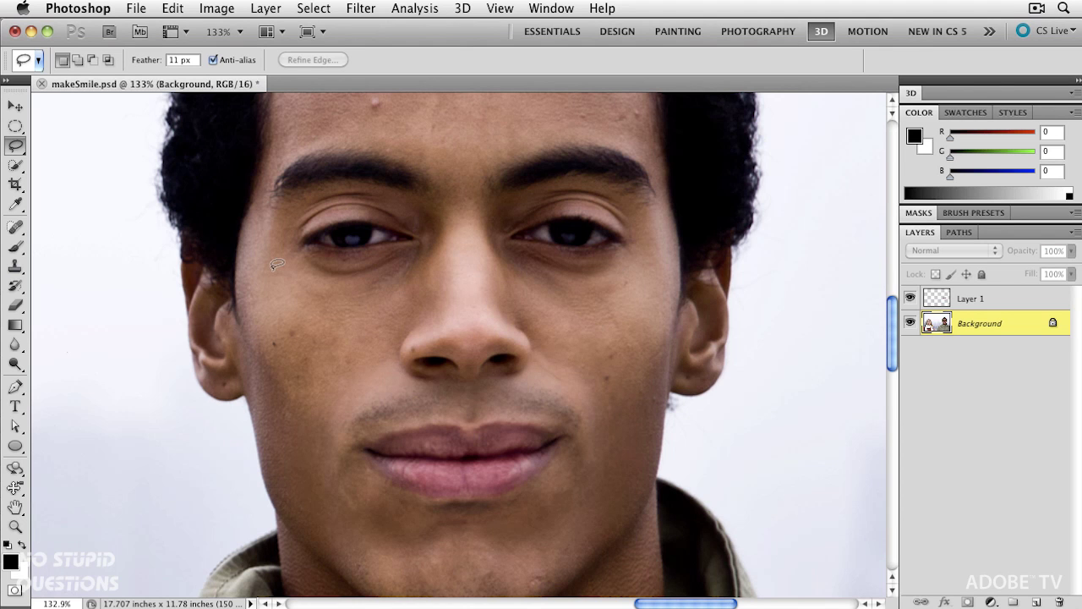
- Lasso the eyes and brows, copy them to Layer 2, and hide the Background
mouse_move(271, 268)
mouse_down()
mouse_move(267, 139)
mouse_move(395, 116)
mouse_move(565, 119)
mouse_move(664, 161)
mouse_move(679, 263)
mouse_up()
mouse_move(601, 301)
mouse_down()
mouse_move(498, 269)
mouse_move(288, 291)
mouse_move(254, 207)
mouse_move(262, 146)
mouse_up()
click(279, 7)
mouse_move(364, 25)
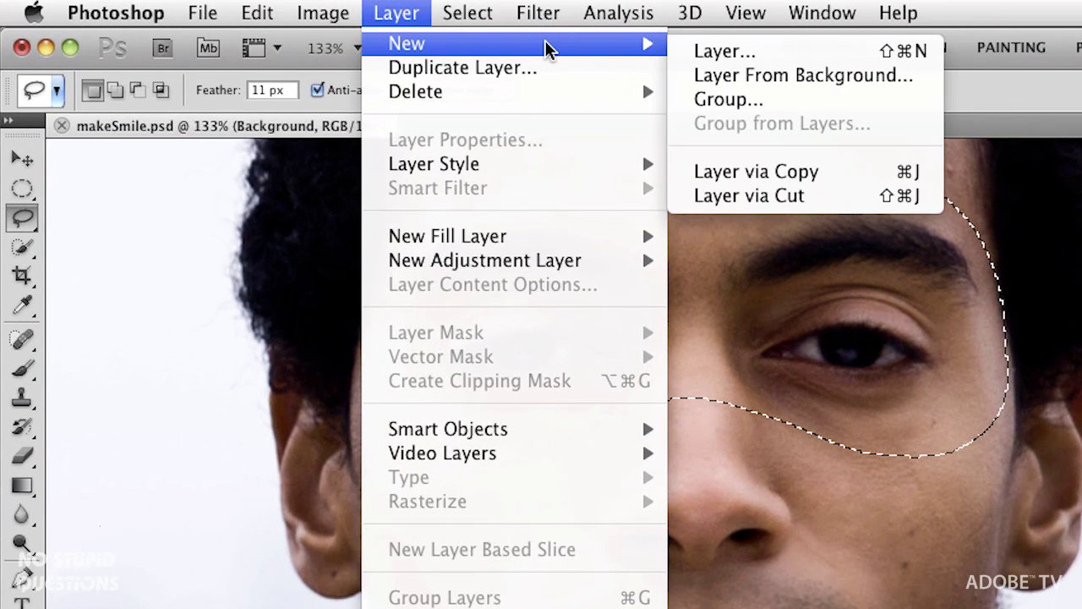
click(835, 174)
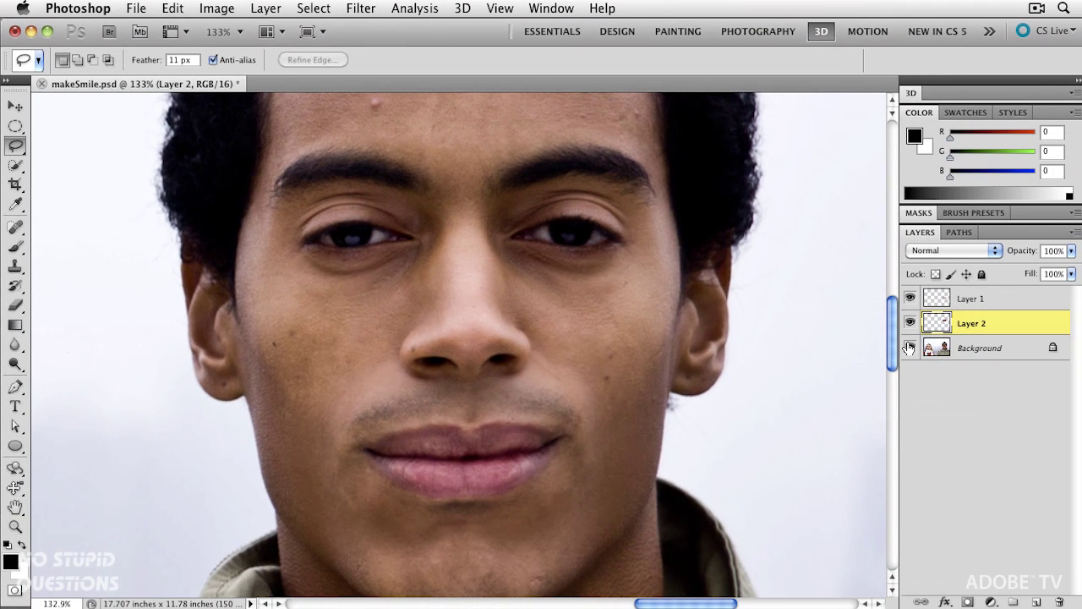
click(909, 347)
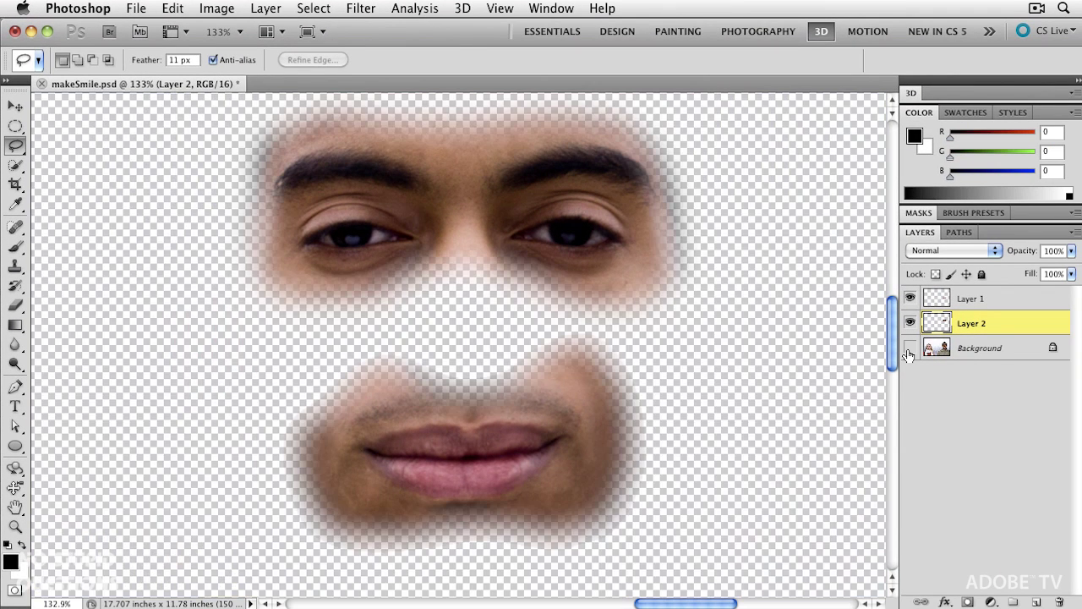
- Show the Background again, then Puppet Warp Layer 2 with More Points density and mesh hidden
click(910, 348)
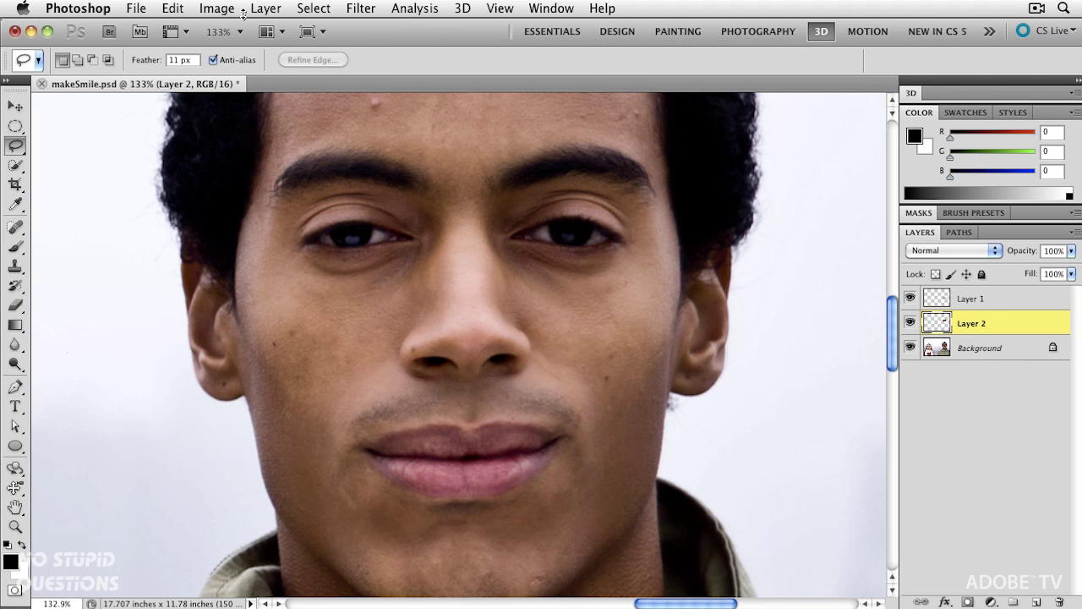
click(172, 8)
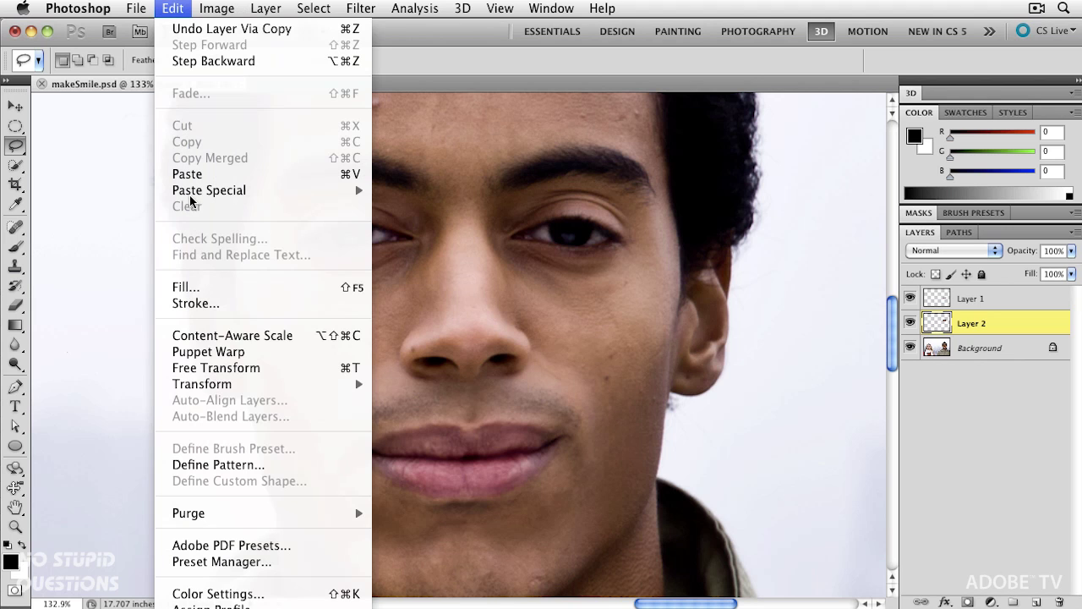
click(228, 351)
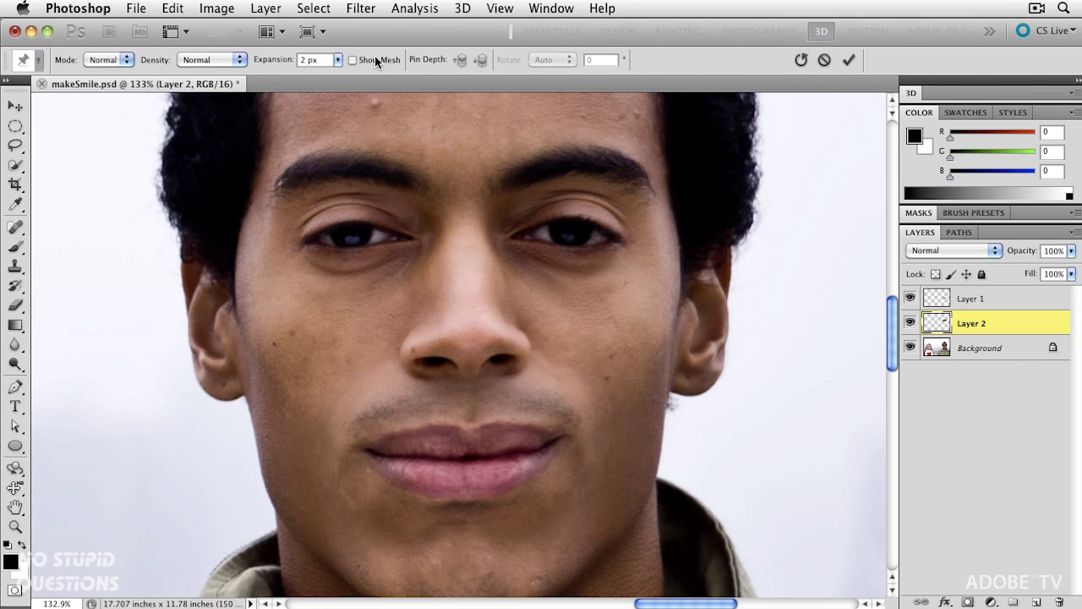
click(233, 65)
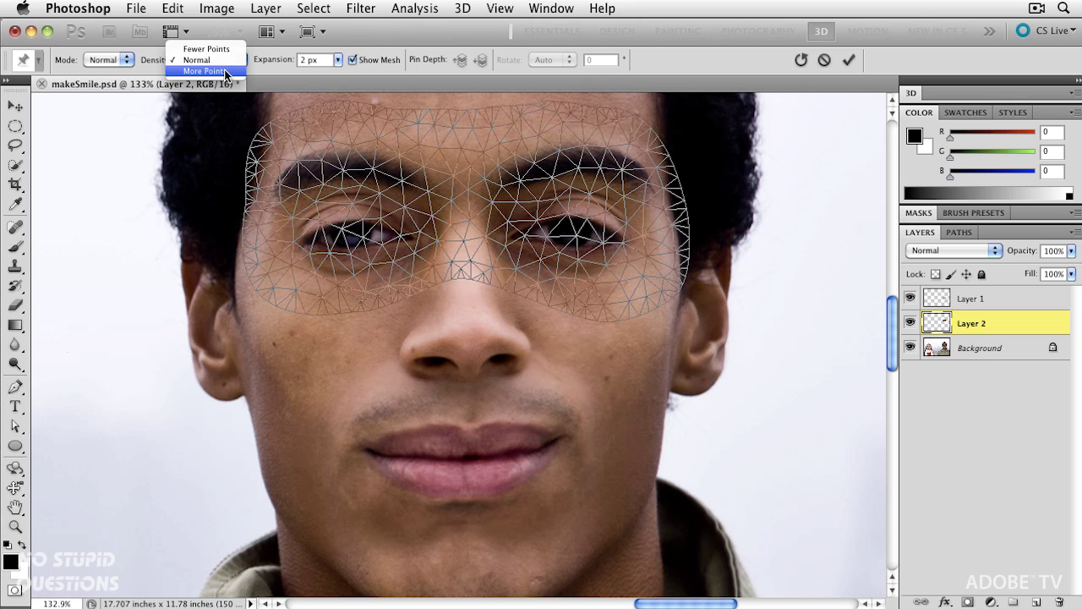
click(226, 72)
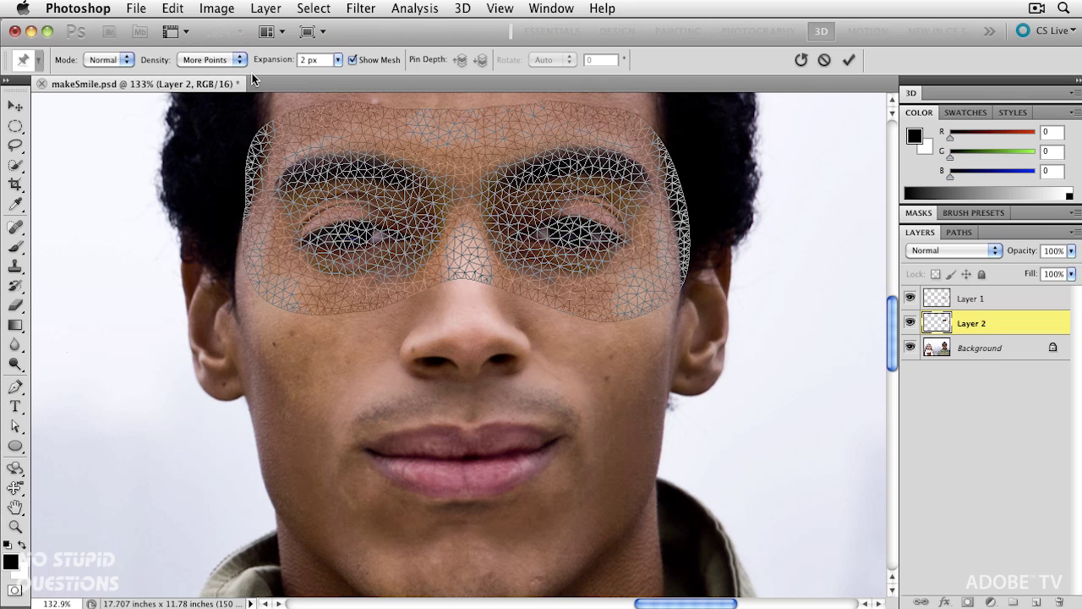
click(367, 60)
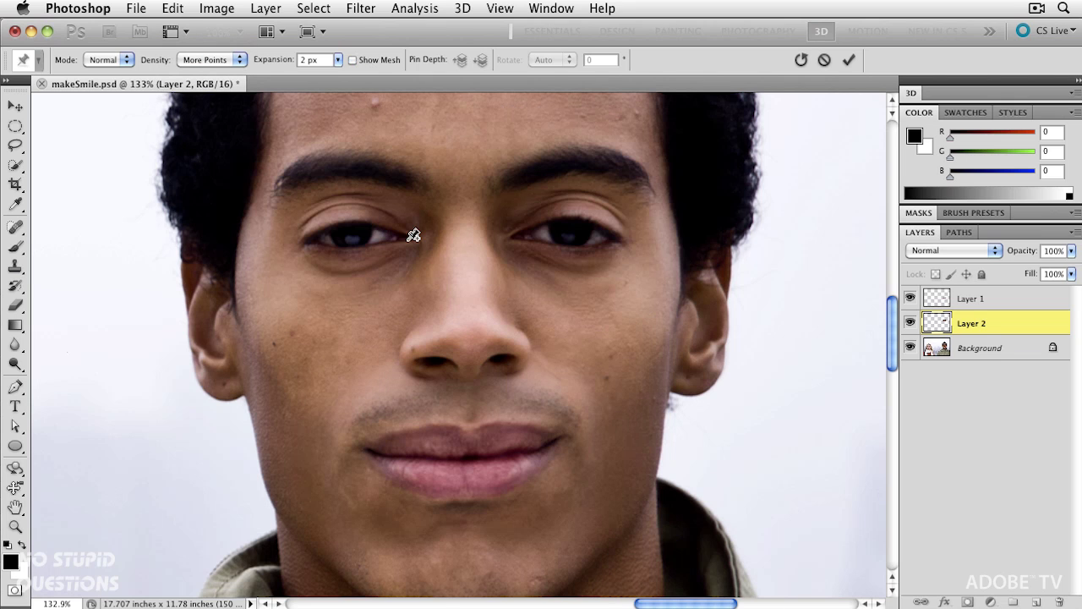
- Zoom in on the eyes and pin the inner and outer corners of both eyes
scroll(413, 235, up, 1)
scroll(414, 235, up, 1)
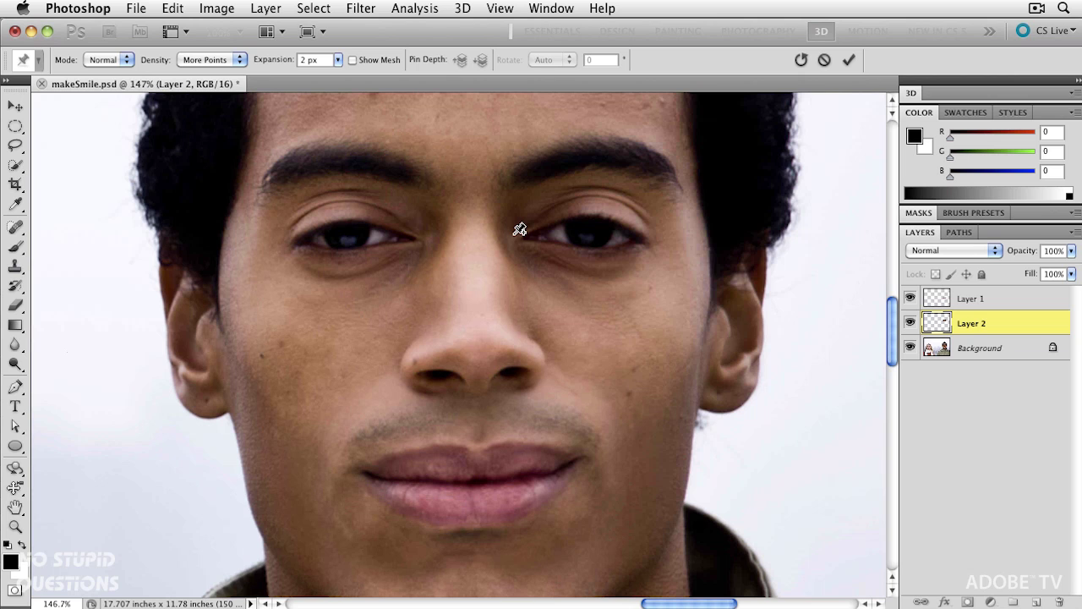
scroll(519, 229, up, 2)
drag(439, 247, 451, 296)
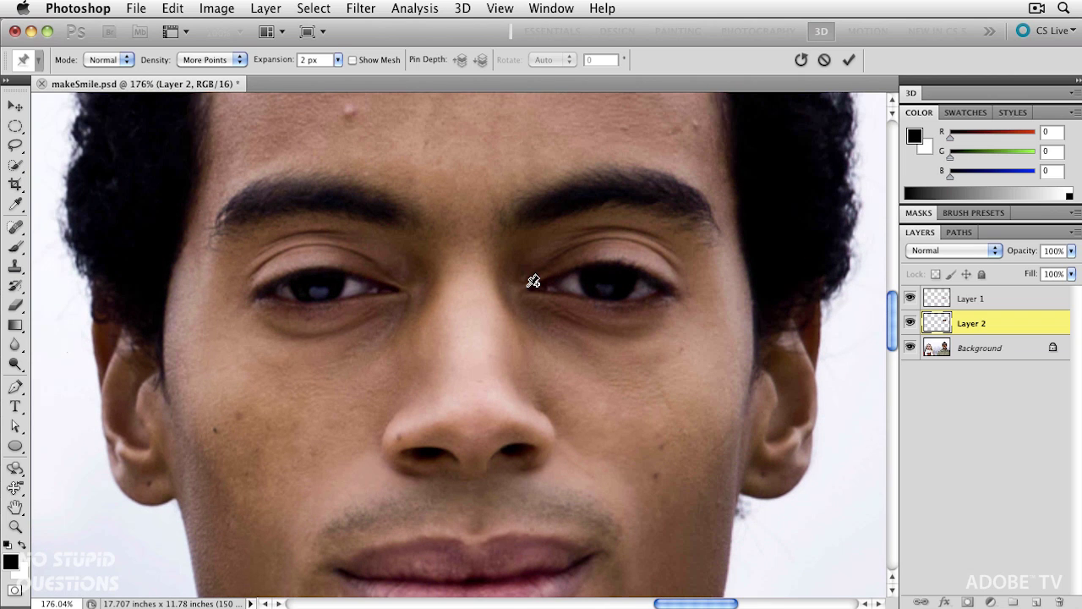
click(526, 284)
click(677, 290)
click(401, 288)
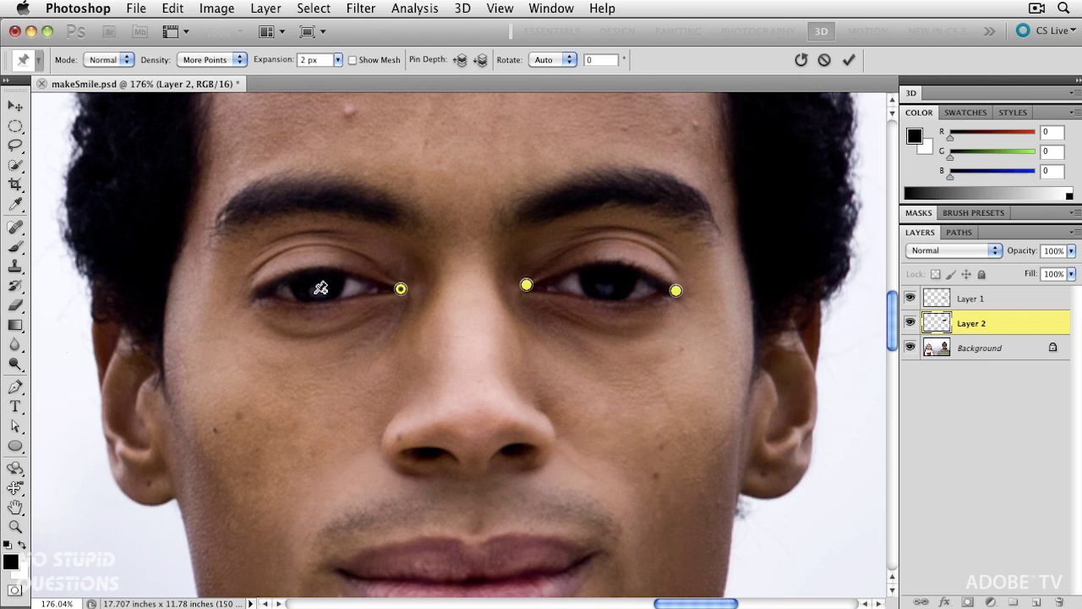
click(256, 295)
- Add four pins along each upper eyelid
click(271, 276)
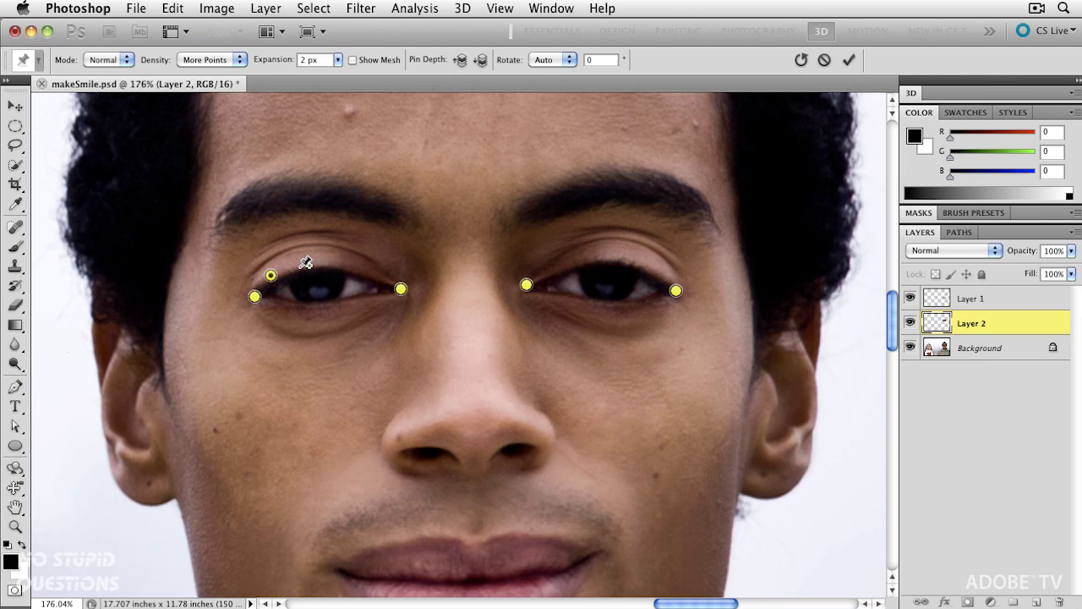
click(297, 267)
click(330, 265)
click(363, 271)
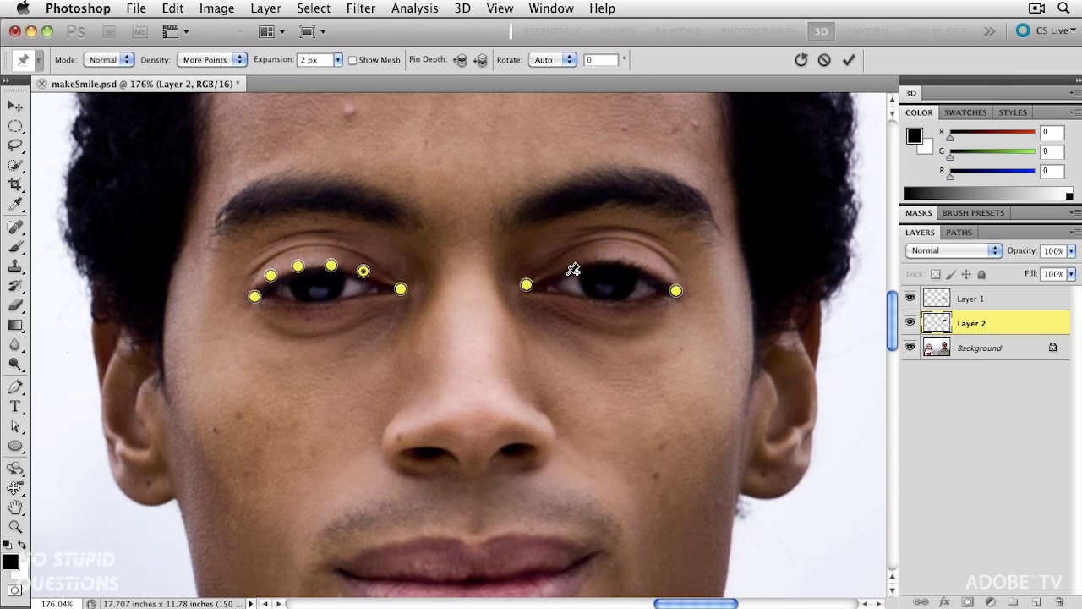
click(558, 270)
click(585, 262)
click(612, 255)
click(644, 266)
- Add two pins below each eye along the lower lids
click(638, 298)
click(576, 298)
click(355, 297)
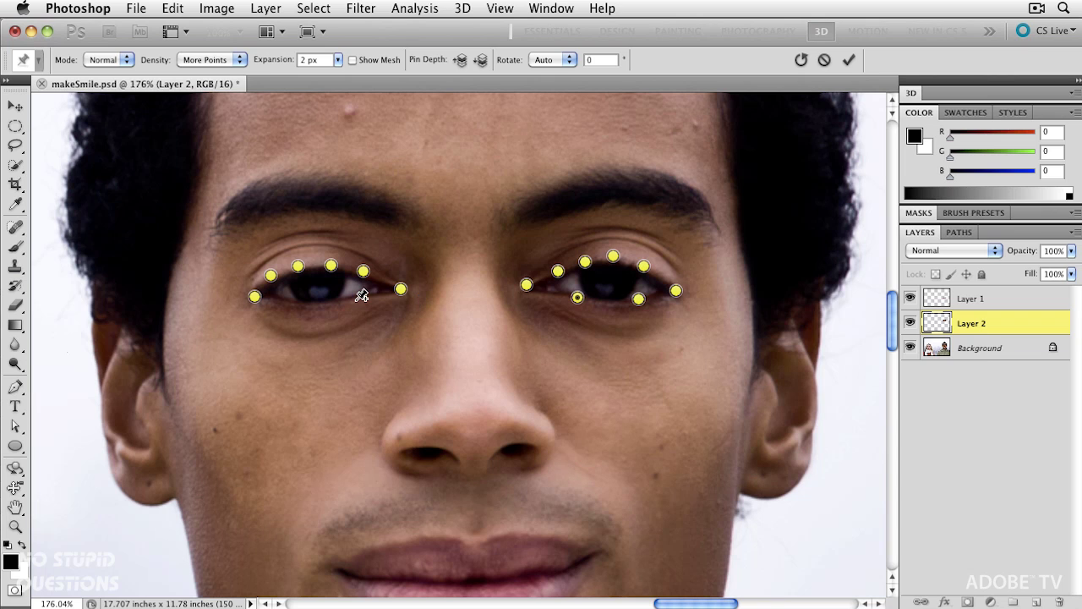
click(295, 302)
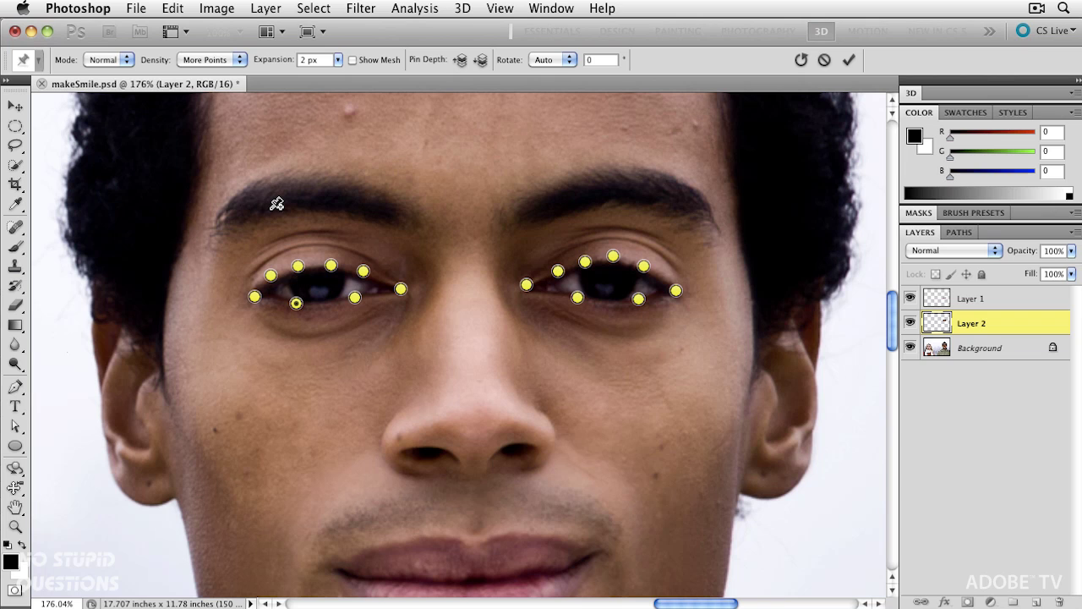
- Pin both eyebrows with four pins each, from outer to inner ends
click(230, 216)
click(283, 190)
click(323, 188)
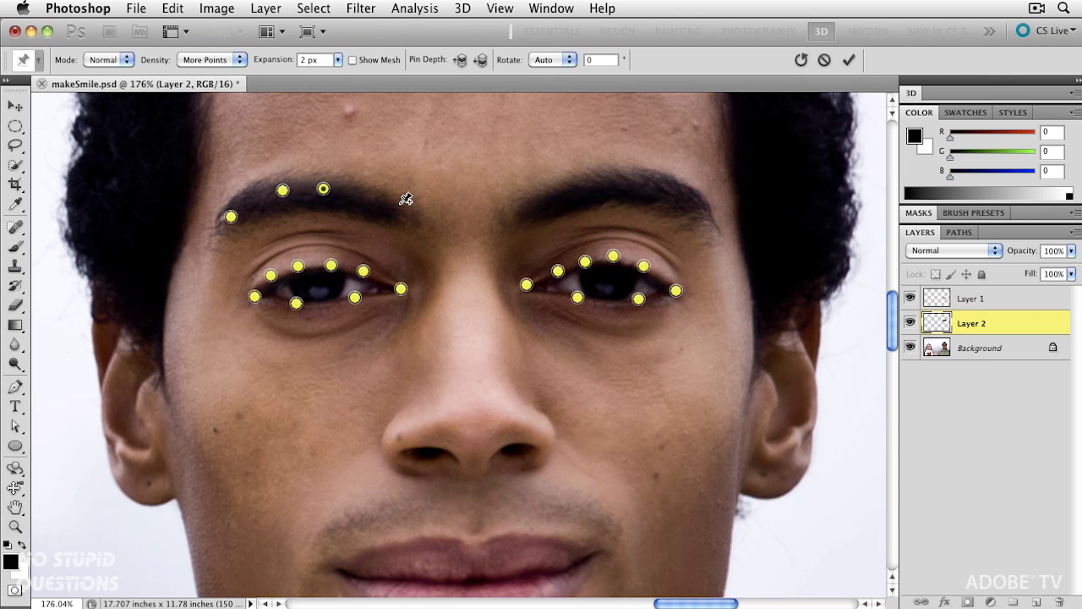
click(389, 203)
click(516, 207)
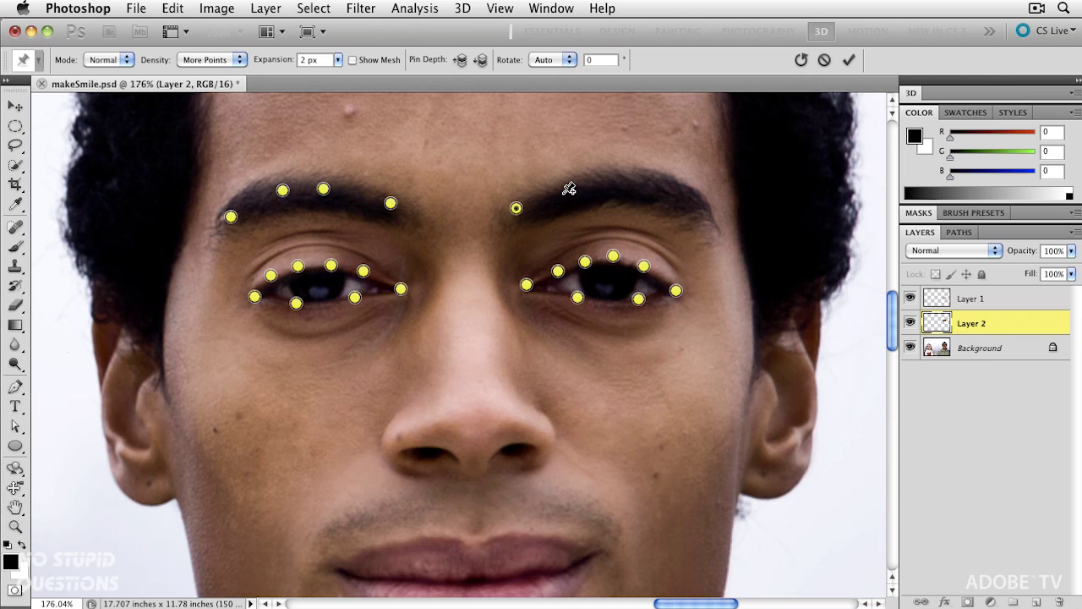
click(573, 190)
click(642, 179)
click(704, 209)
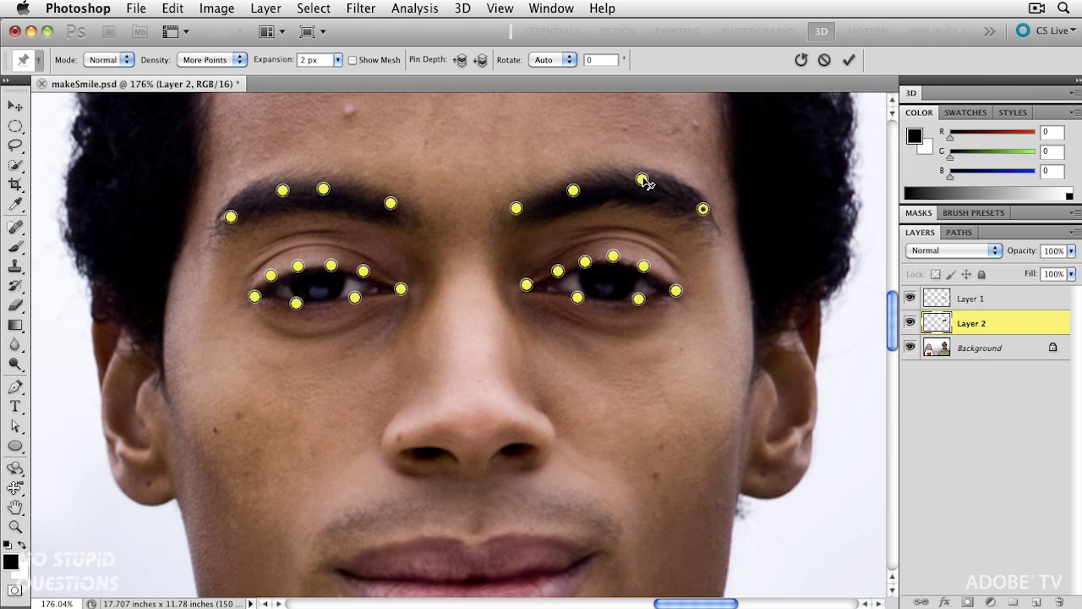
- Select the eyebrow pins and the upper-eyelid pins together
shift+click(642, 179)
shift+click(573, 191)
shift+click(322, 189)
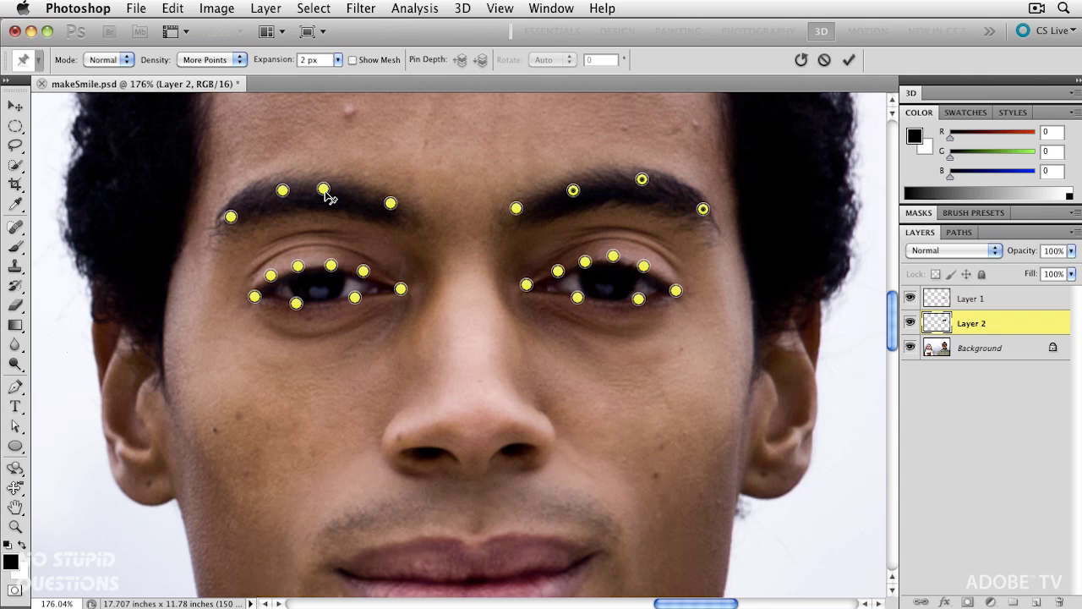
shift+click(282, 190)
shift+click(270, 275)
shift+click(298, 266)
shift+click(332, 266)
shift+click(585, 261)
shift+click(612, 256)
shift+click(644, 266)
- Nudge the selected brow and lid pins up two steps, then back down one
key(Up)
key(Up)
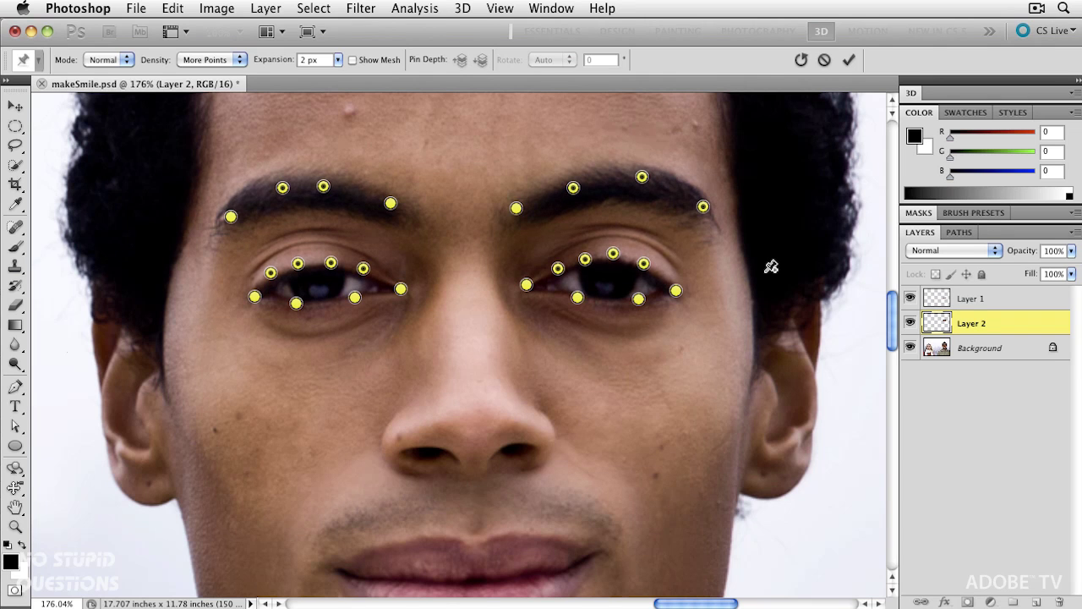
key(Up)
key(Up)
key(Up)
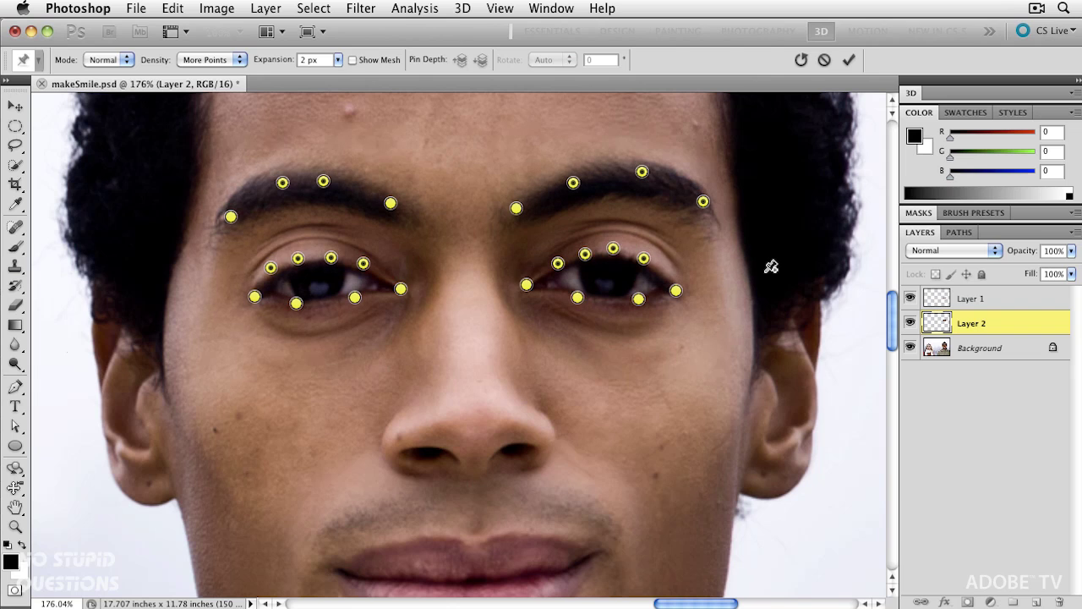
key(Down)
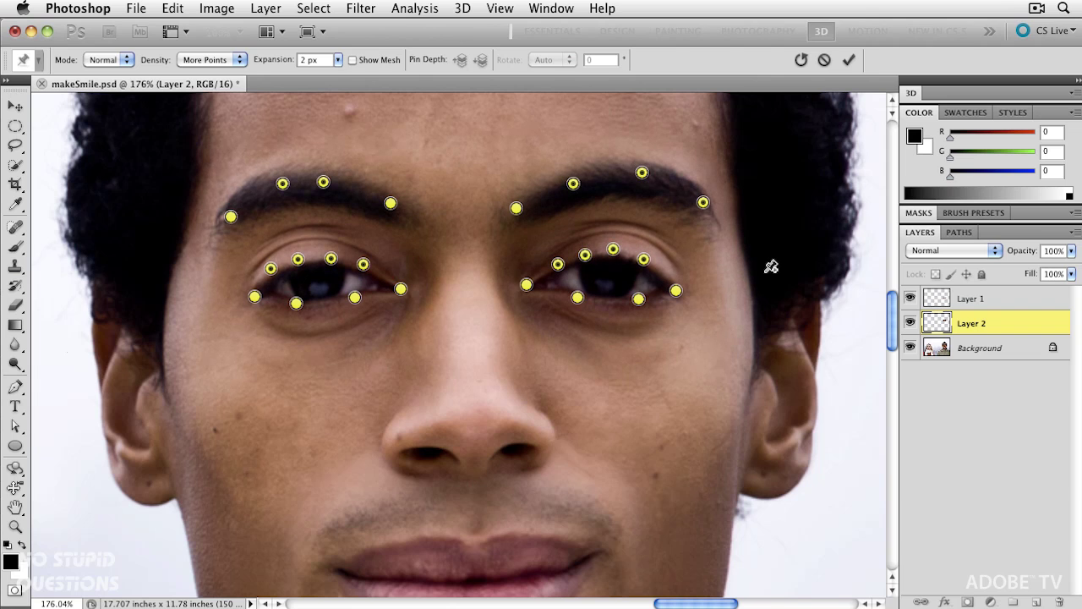
- Commit the Puppet Warp on the eyes and toggle the warped layer to compare
click(849, 60)
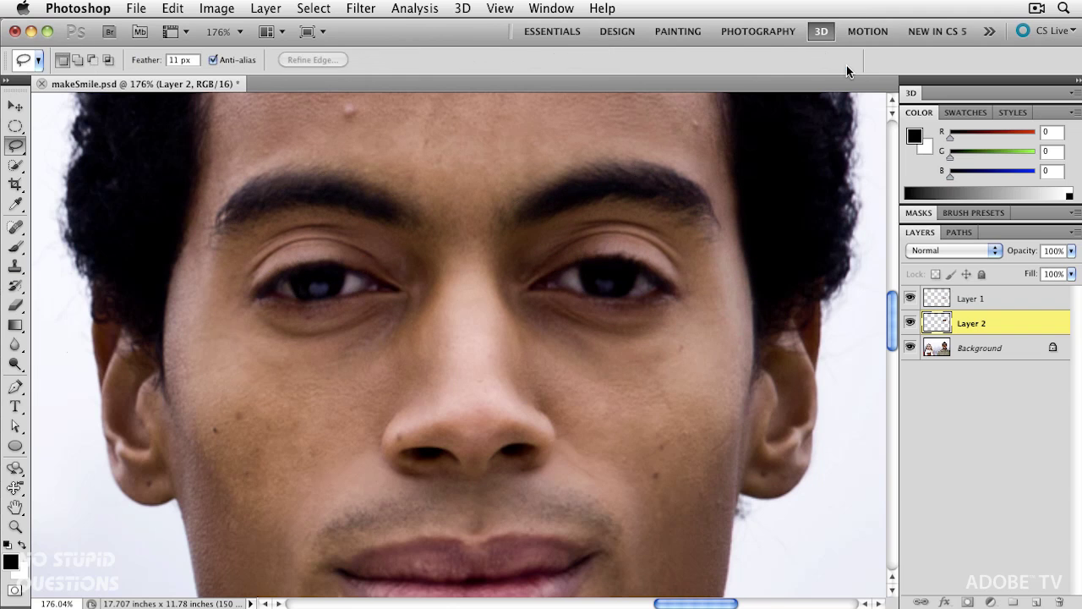
click(909, 323)
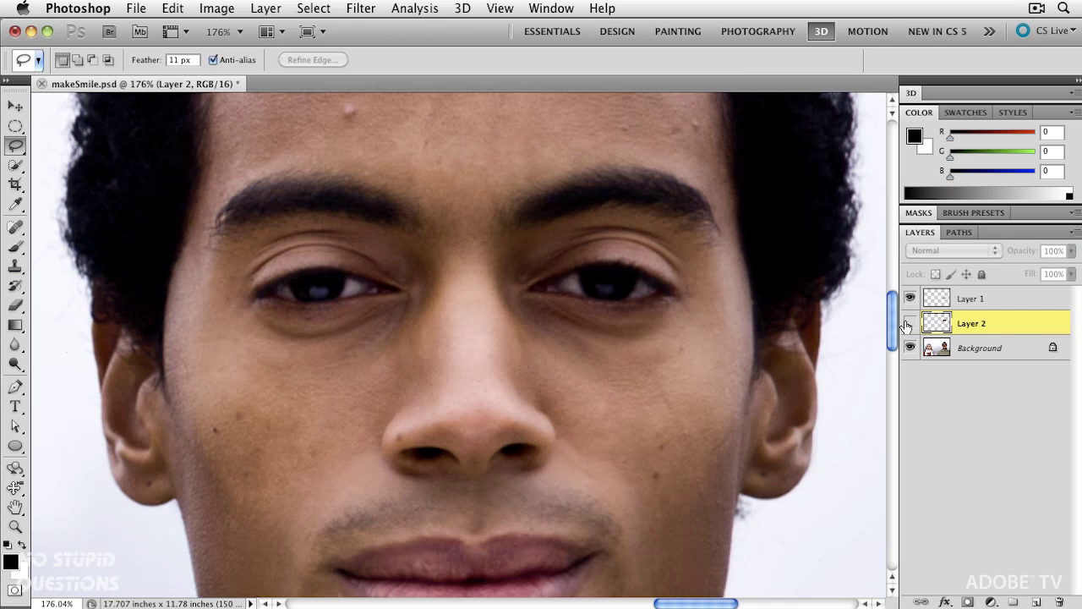
click(909, 323)
scroll(586, 396, down, 3)
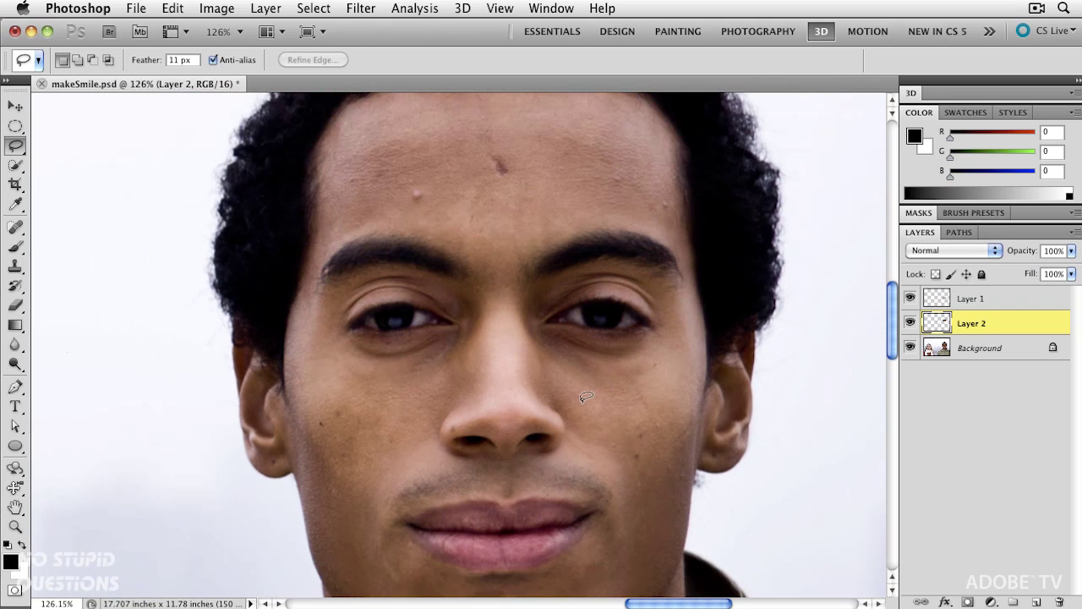
scroll(586, 397, down, 1)
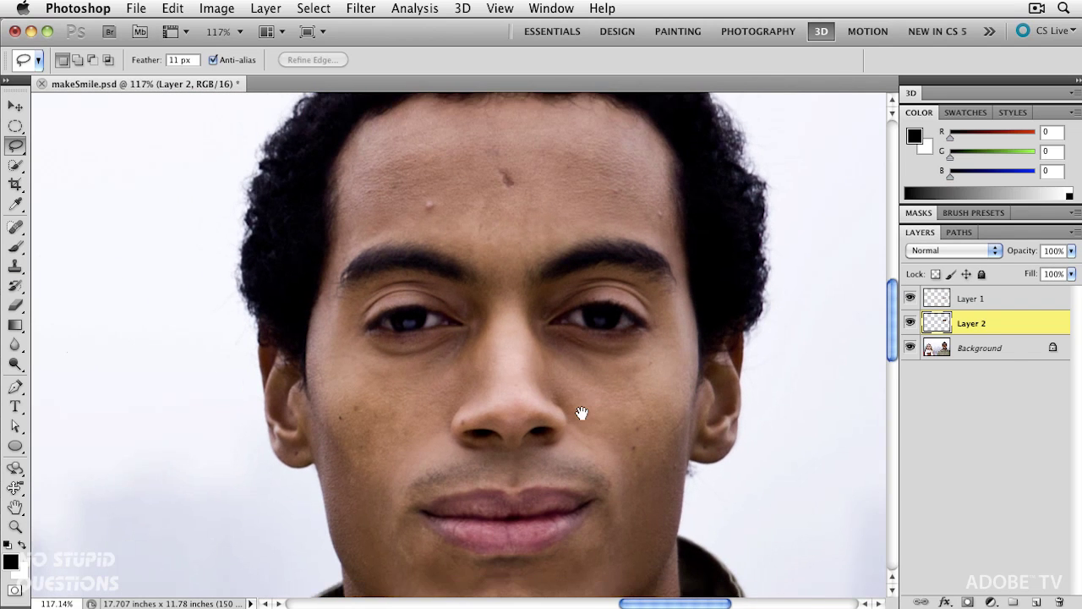
scroll(581, 413, down, 1)
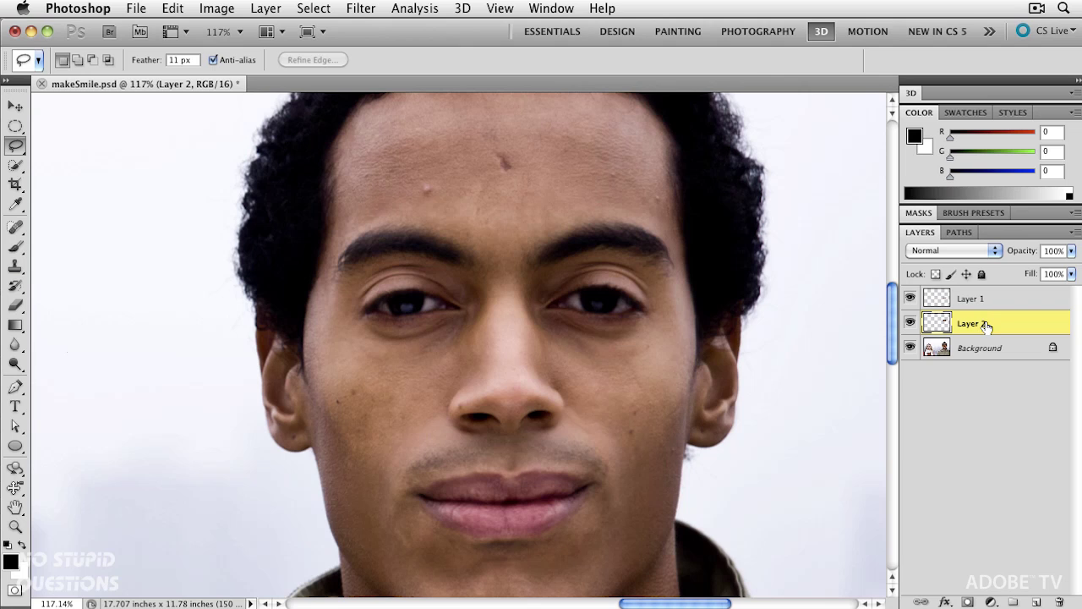
- Group Layer 1 and Layer 2 into Group 1, then toggle it for a before/after check
key(alt+bracketright)
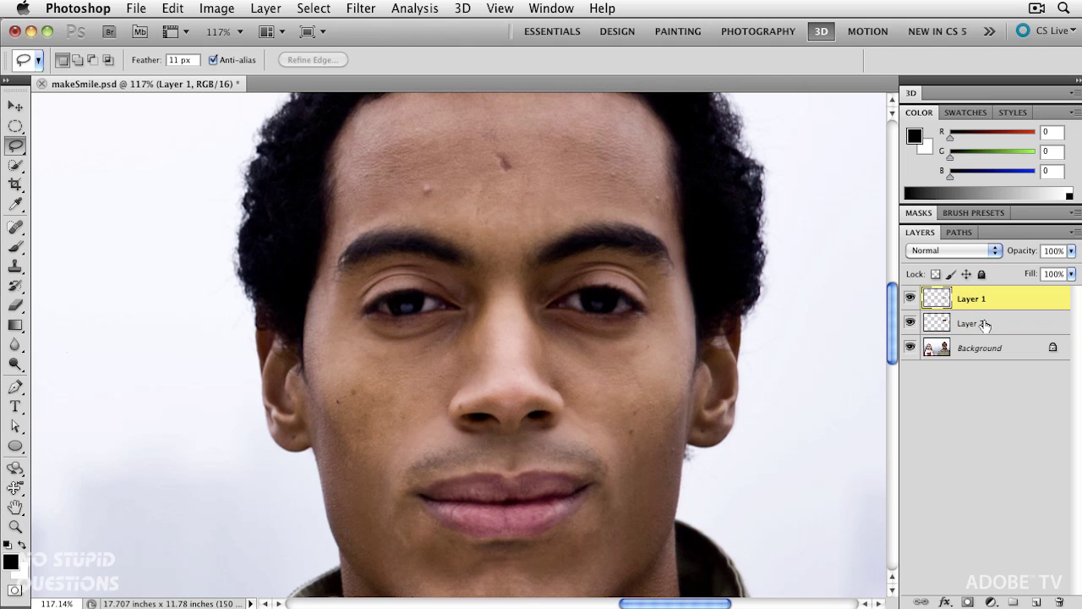
shift+click(985, 324)
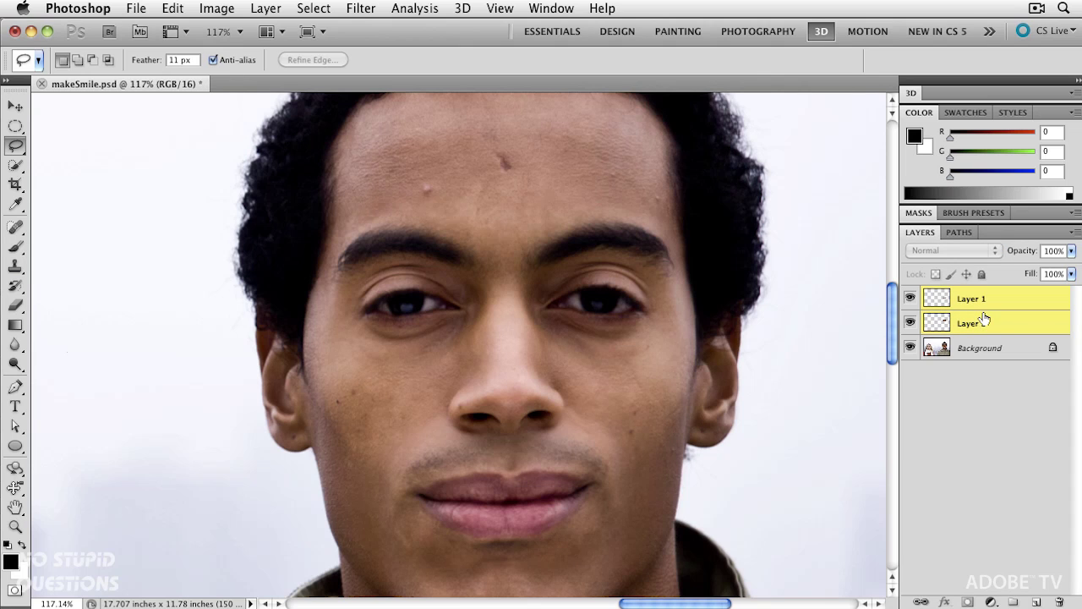
key(super+g)
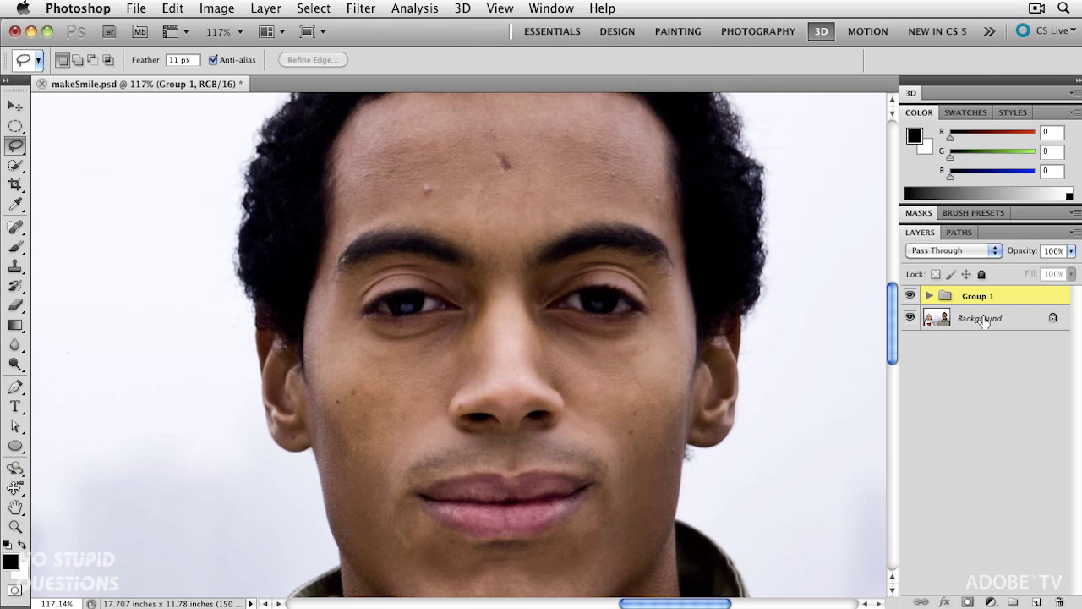
click(910, 295)
click(913, 297)
scroll(607, 365, down, 5)
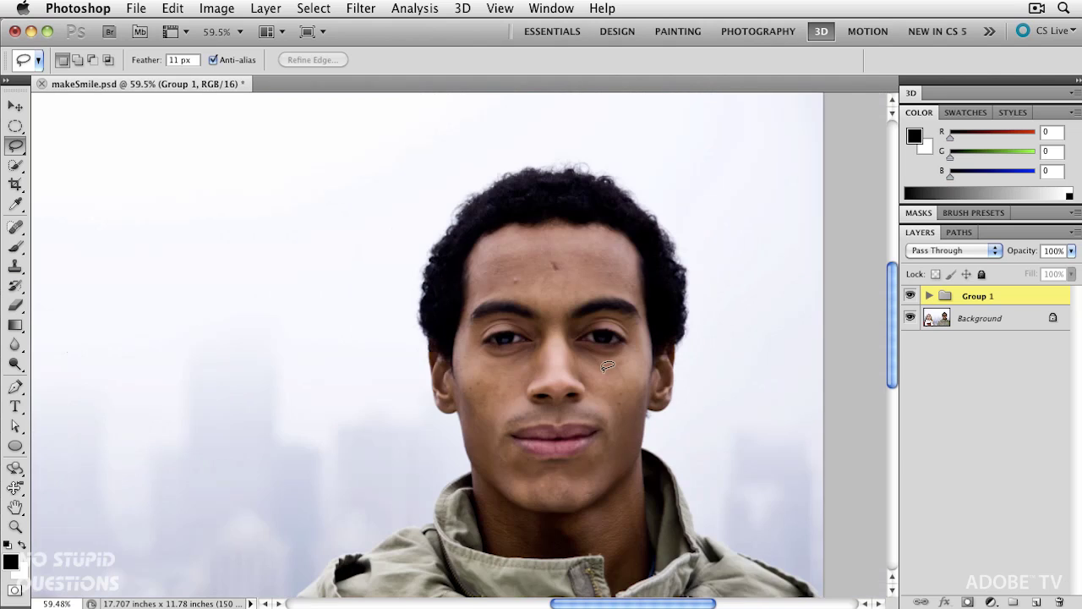
scroll(607, 366, up, 2)
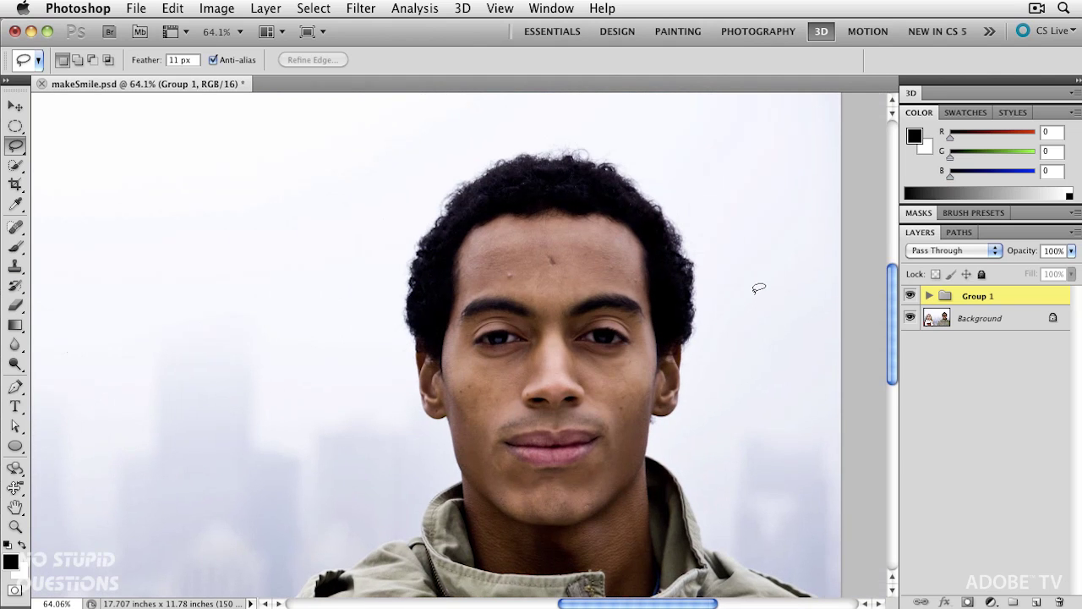